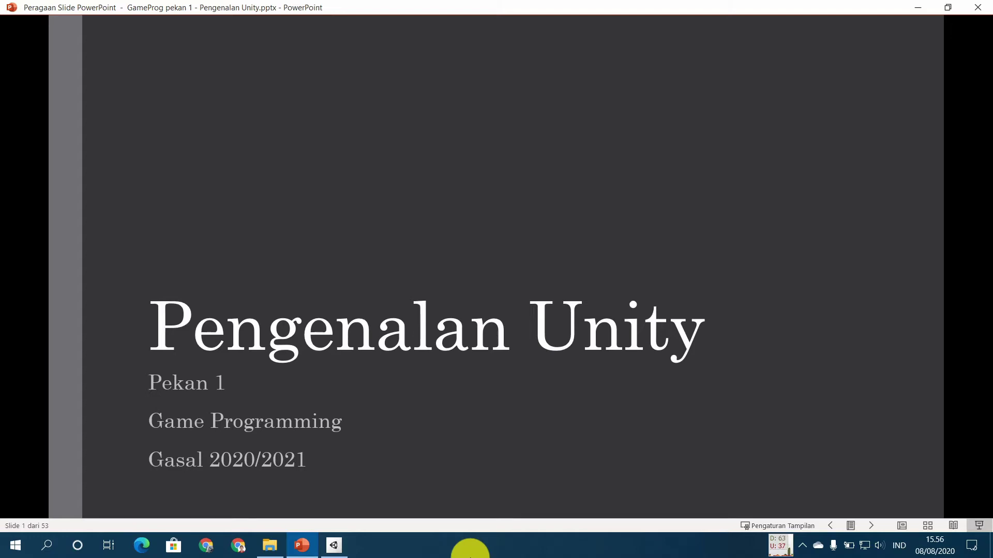
Step: Advance the slideshow through the Topik slide to slide 3, Unity Hub
key("Right")
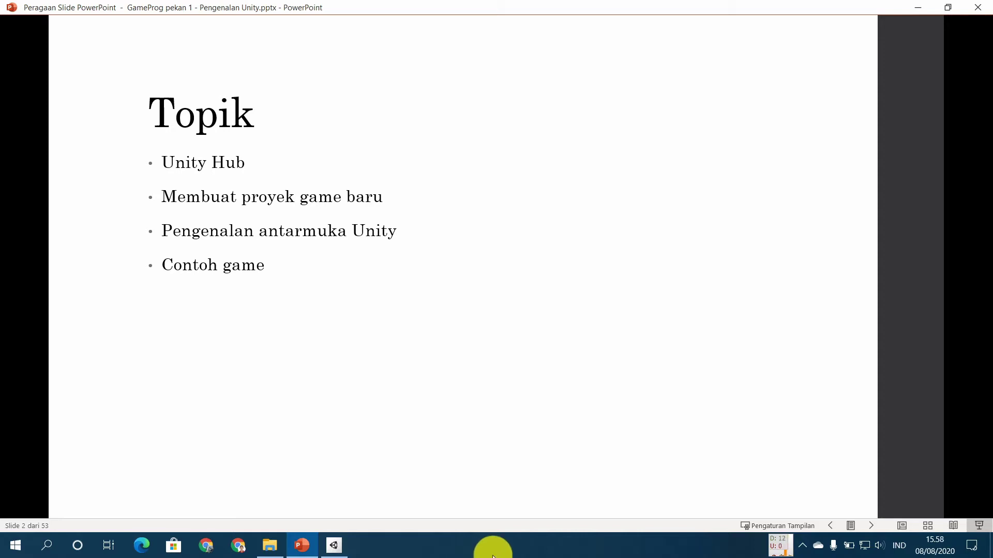
key("Right")
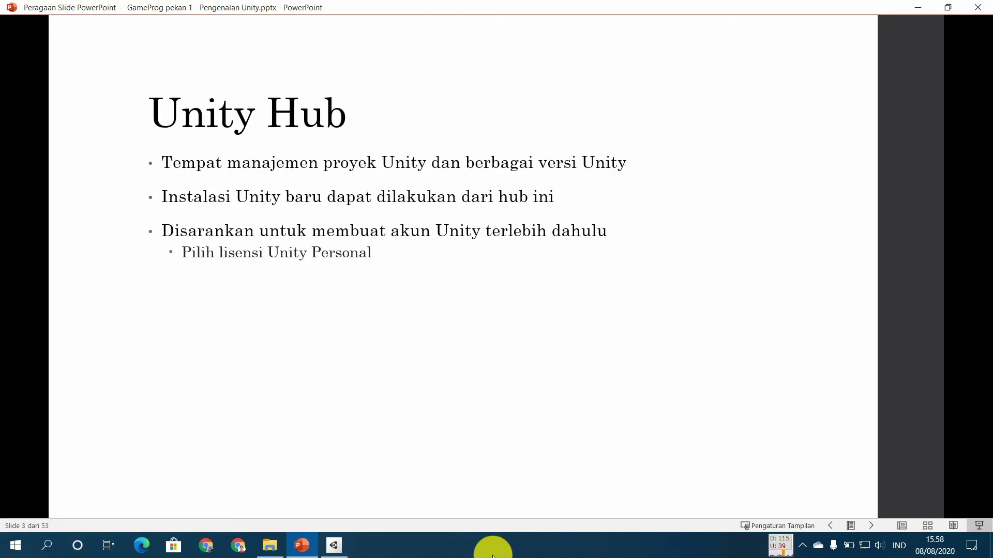
Step: Show Unity Hub's Installs page listing editors 2020.1.0f1 and 2019.4.4f1 LTS
left_click(334, 550)
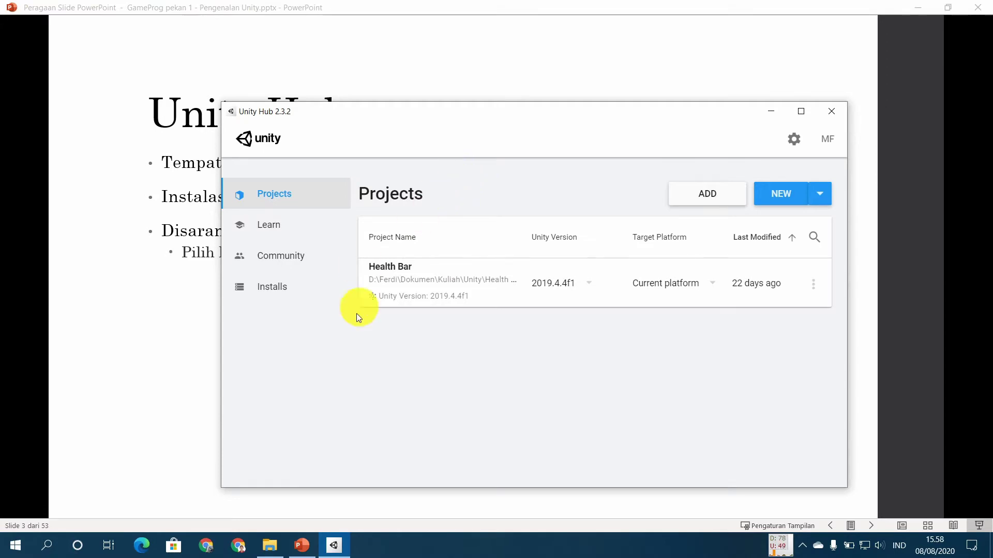
left_click(279, 290)
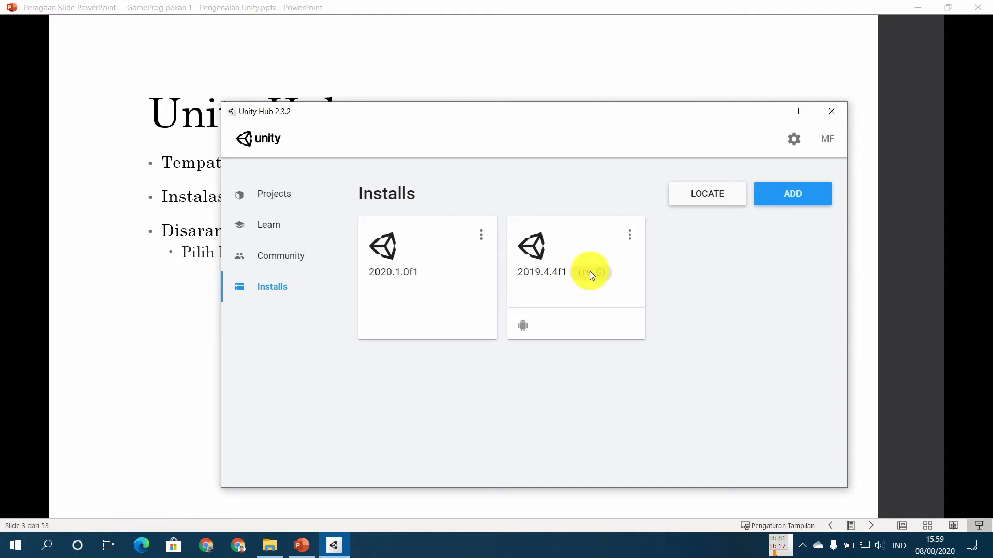
mouse_move(603, 274)
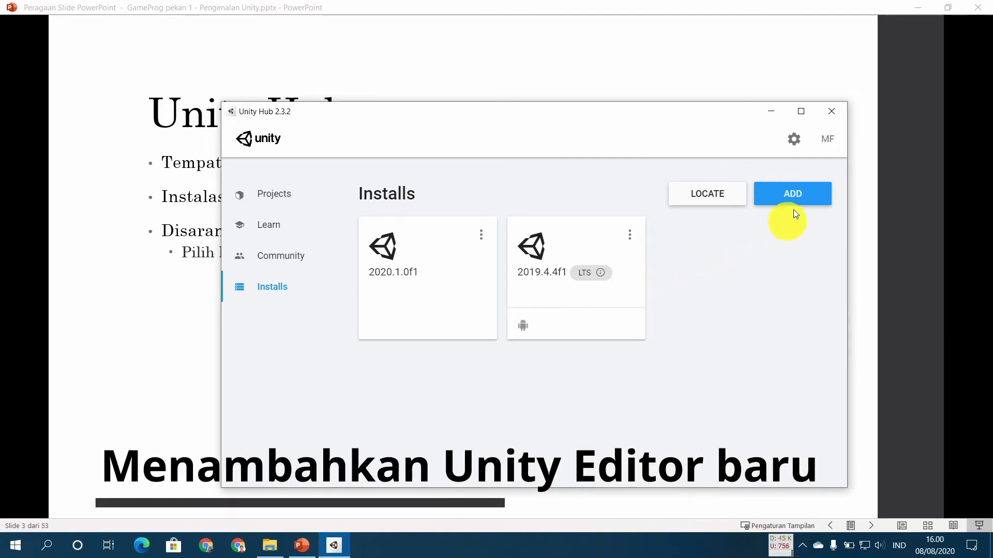
Step: Choose Unity 2018.4.25f1 (LTS) as a new version and proceed to its module list
left_click(778, 196)
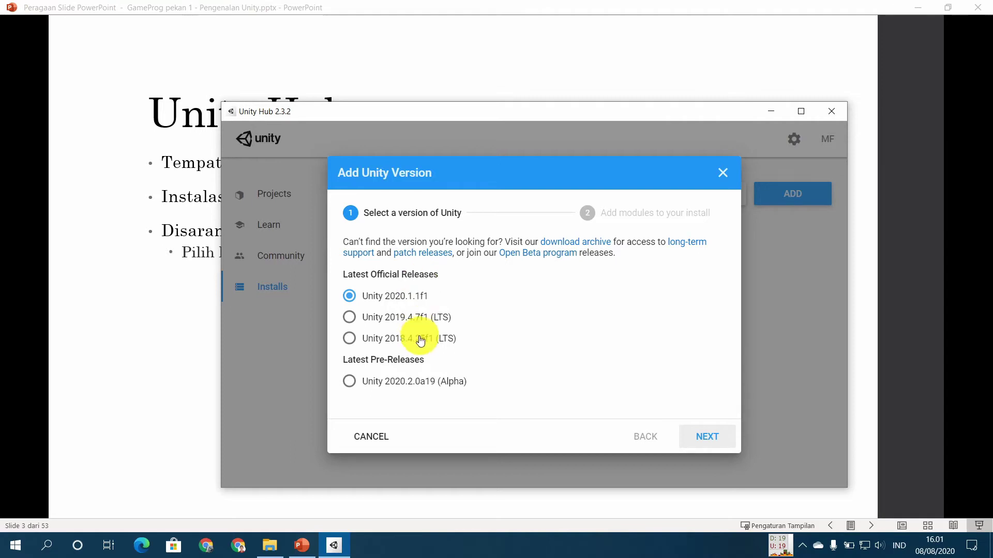
left_click(356, 344)
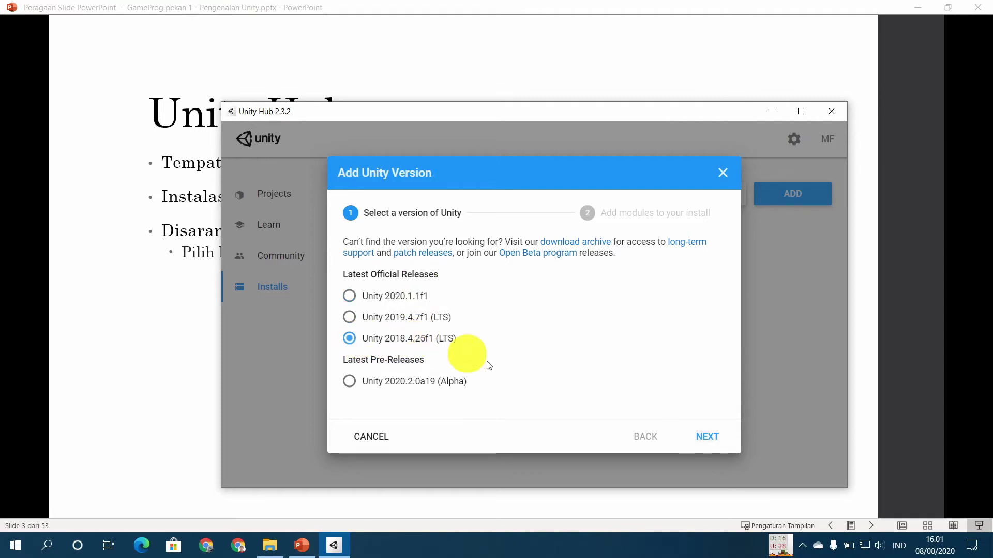
left_click(723, 448)
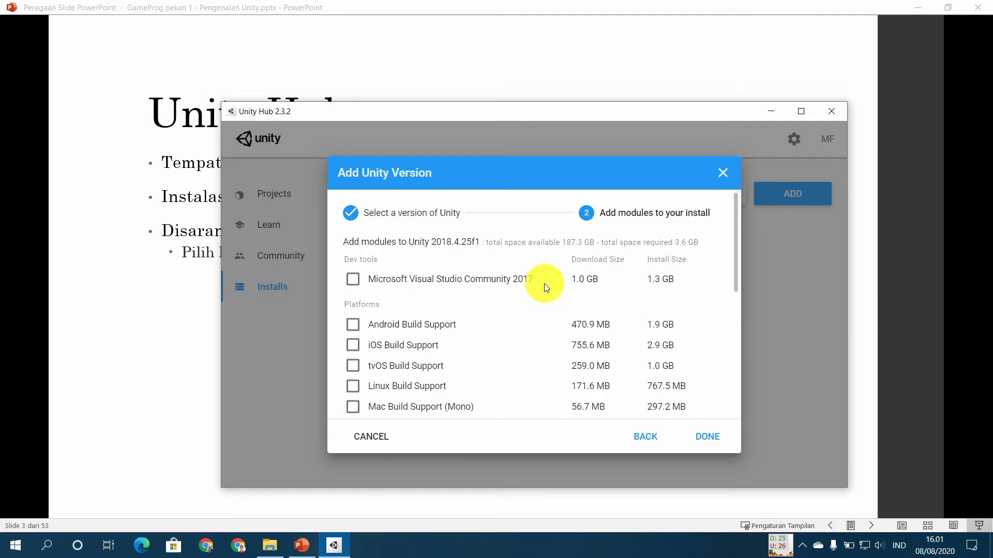
scroll(539, 342, "down", 1)
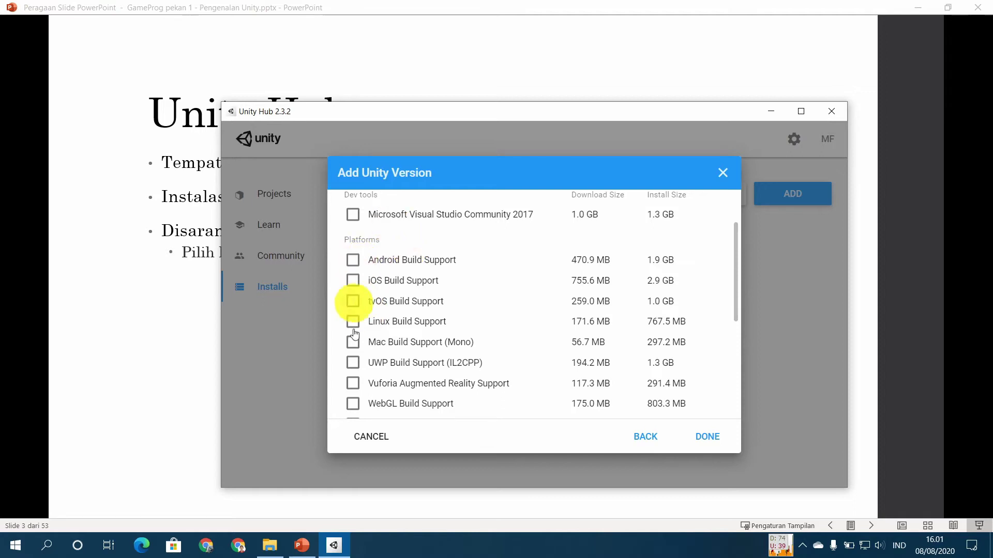
scroll(398, 337, "down", 2)
scroll(399, 337, "down", 2)
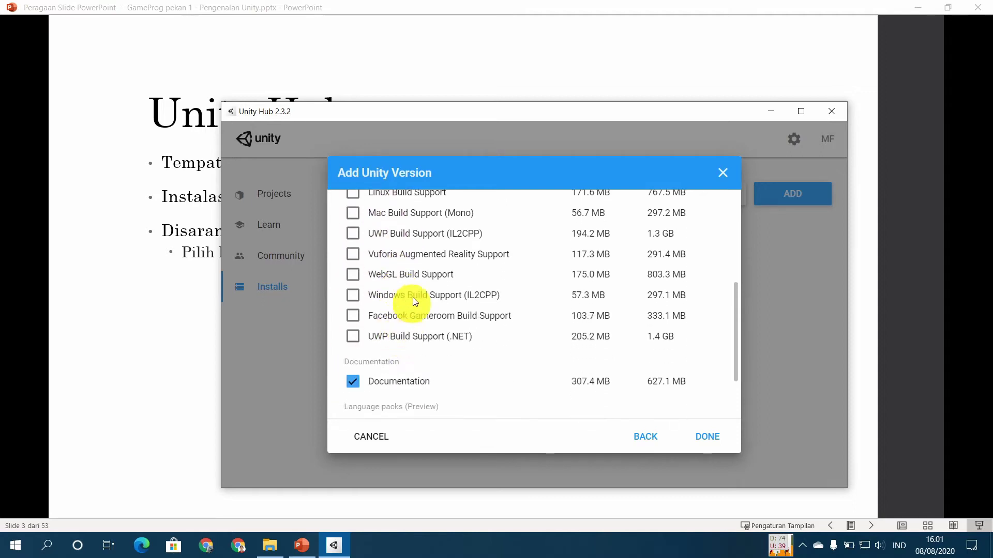
scroll(414, 282, "down", 2)
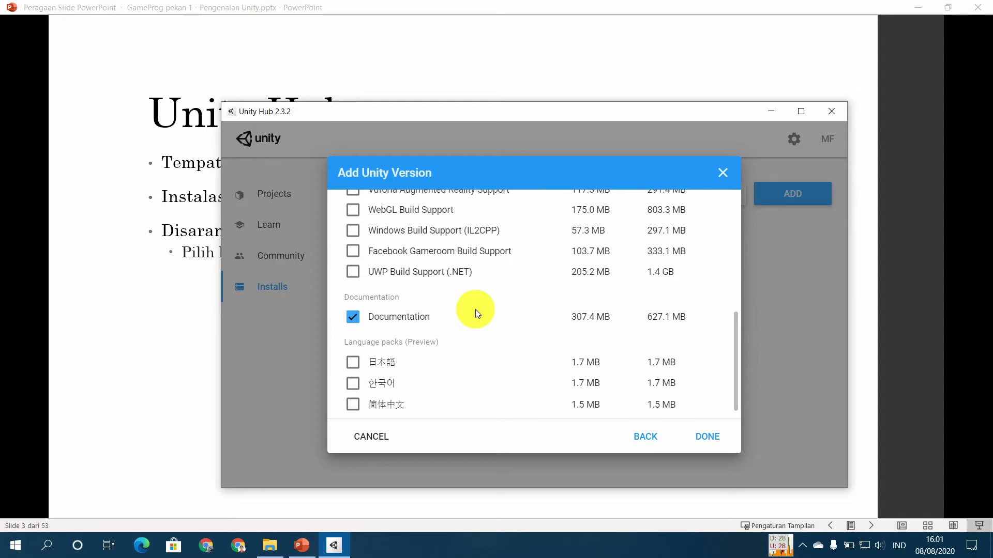
left_click(353, 318)
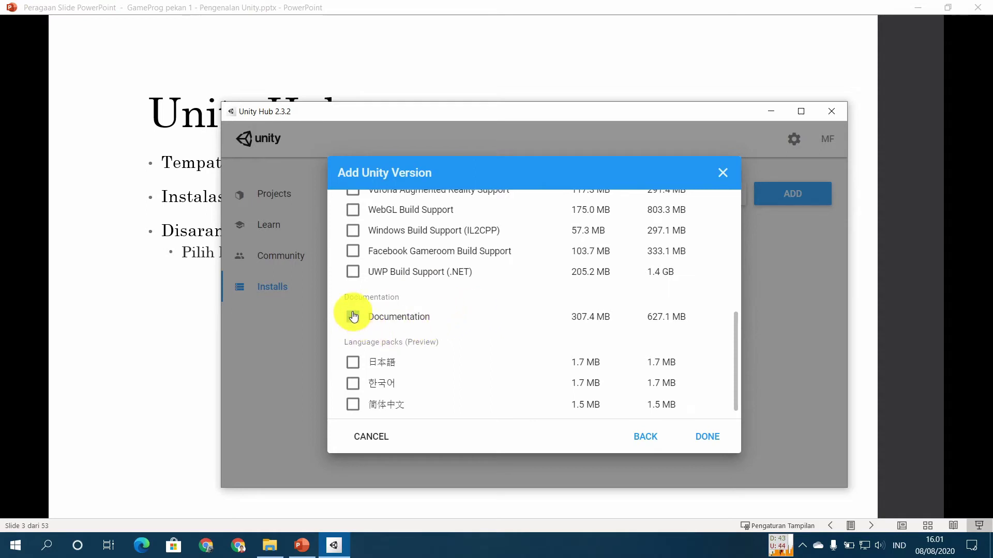
scroll(466, 325, "down", 1)
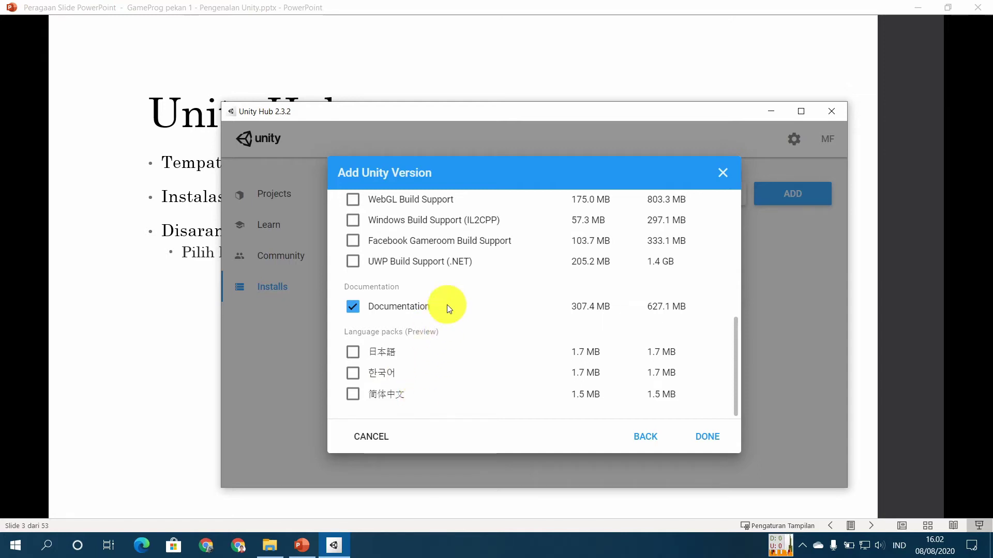
scroll(448, 305, "up", 4)
scroll(455, 308, "up", 2)
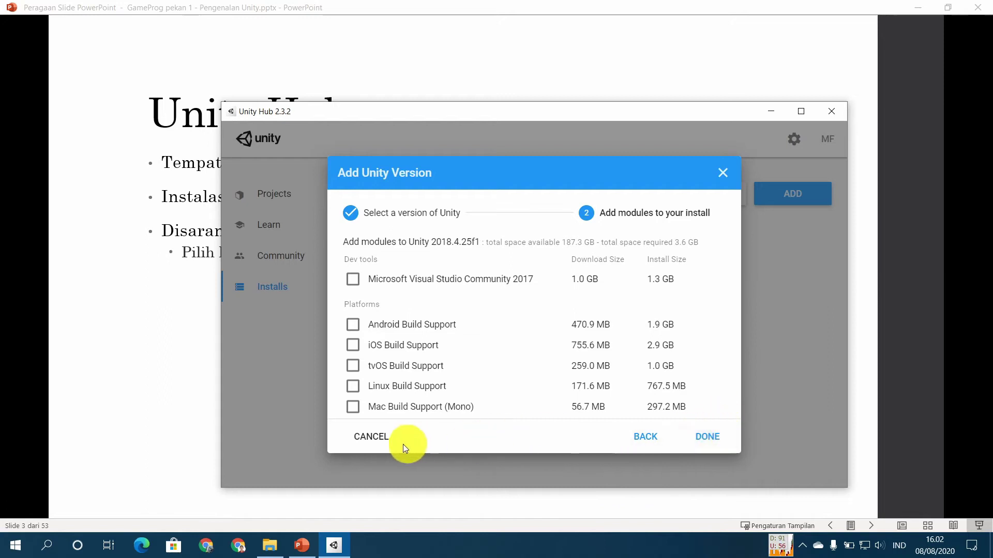
Step: Cancel the 2018.4.25f1 install, advance slides to Membuat Project Baru, and start a new 2020.1.0f1 project
left_click(371, 437)
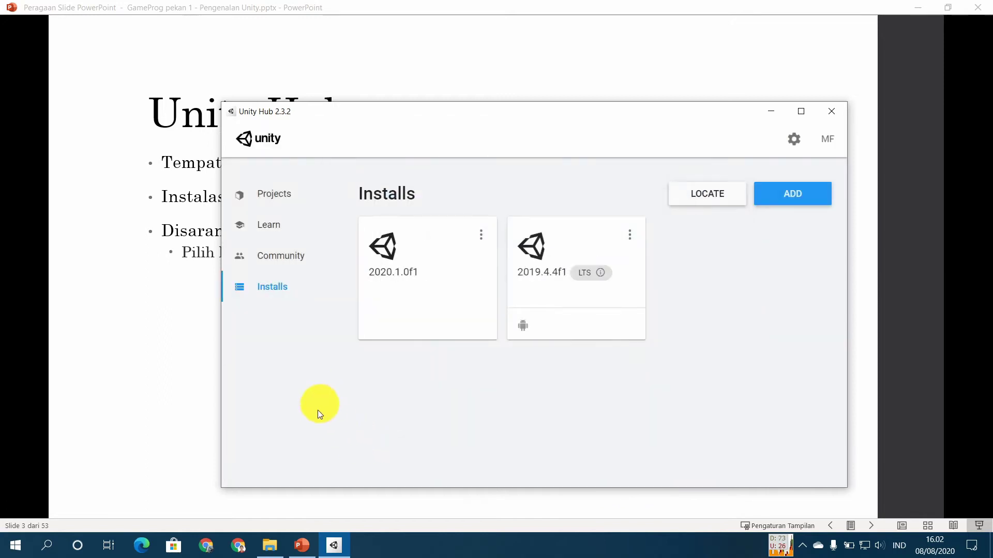
left_click(294, 198)
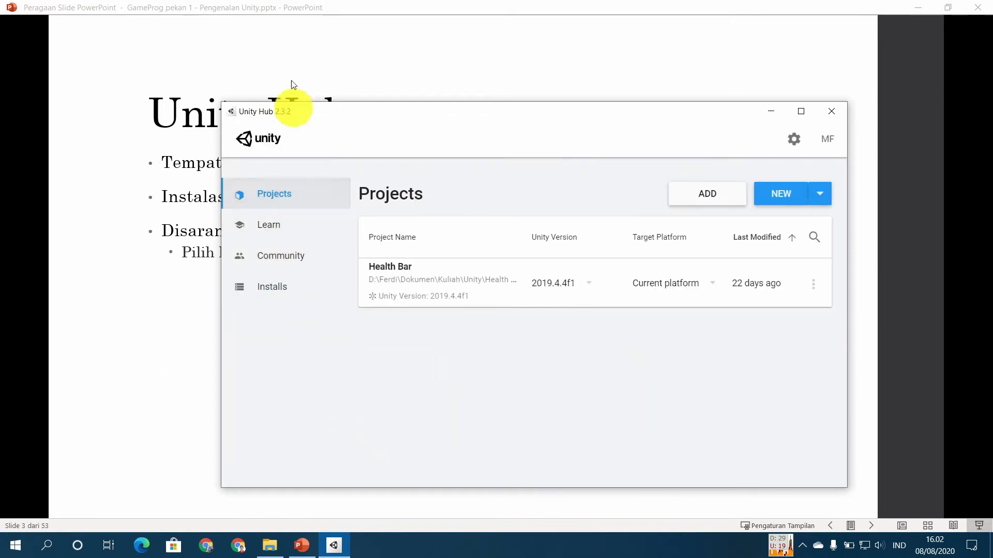
left_click(289, 6)
left_click(286, 97)
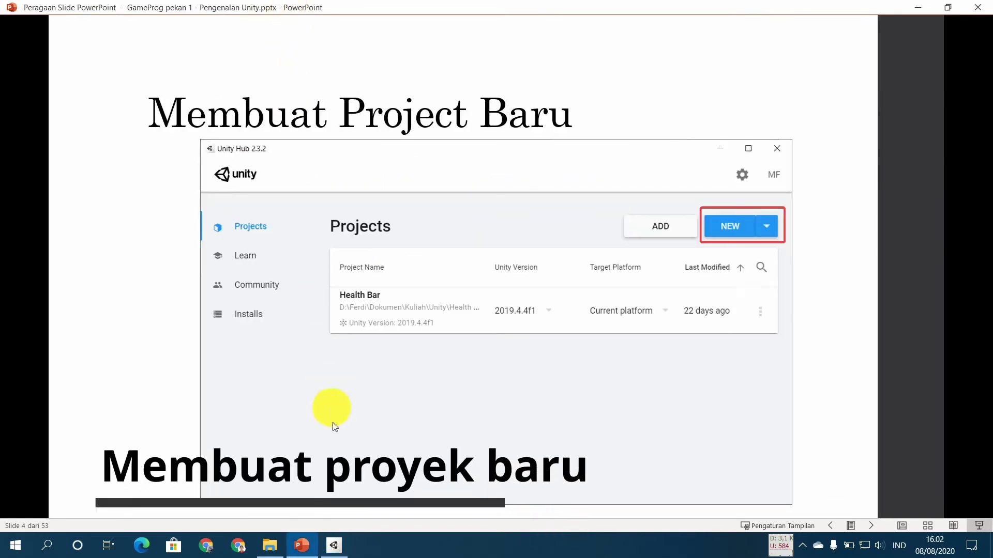
left_click(335, 544)
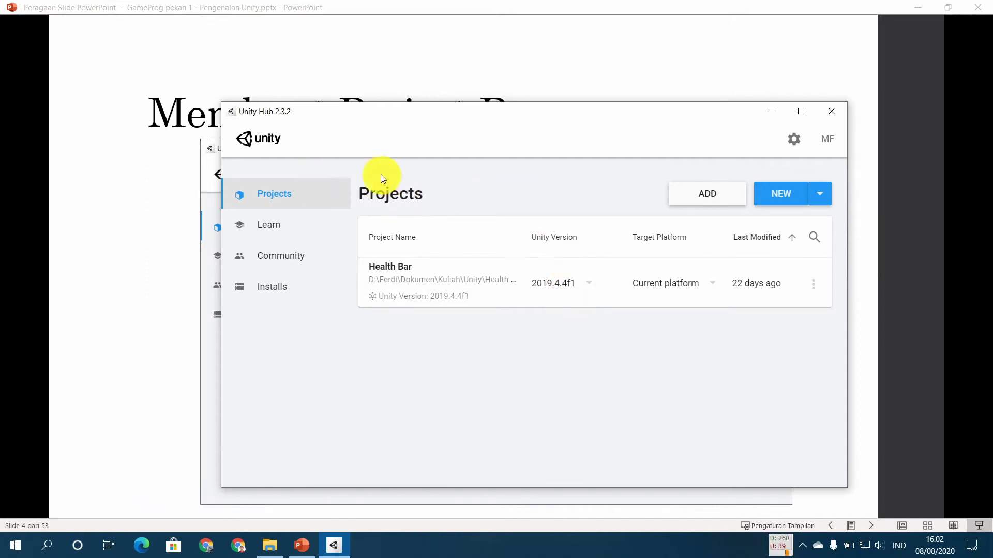
left_click(781, 200)
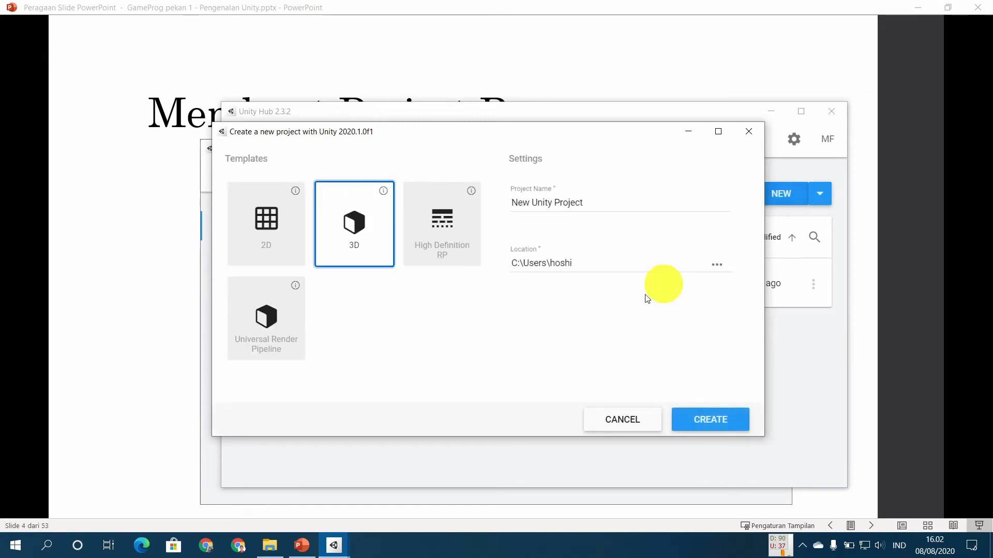
Step: Pick the 2D template and replace the default project name with 'Pew pew'
left_click(267, 229)
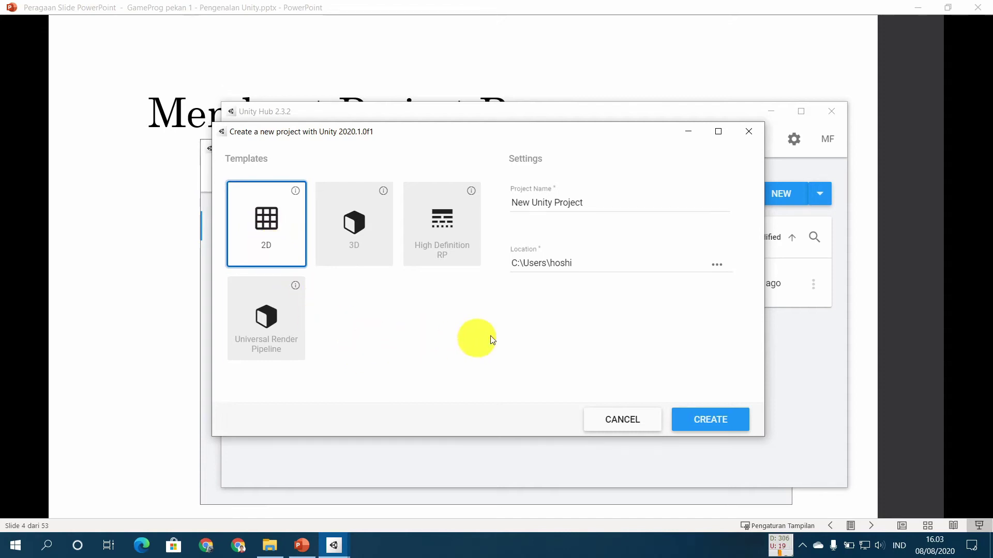
left_click(603, 198)
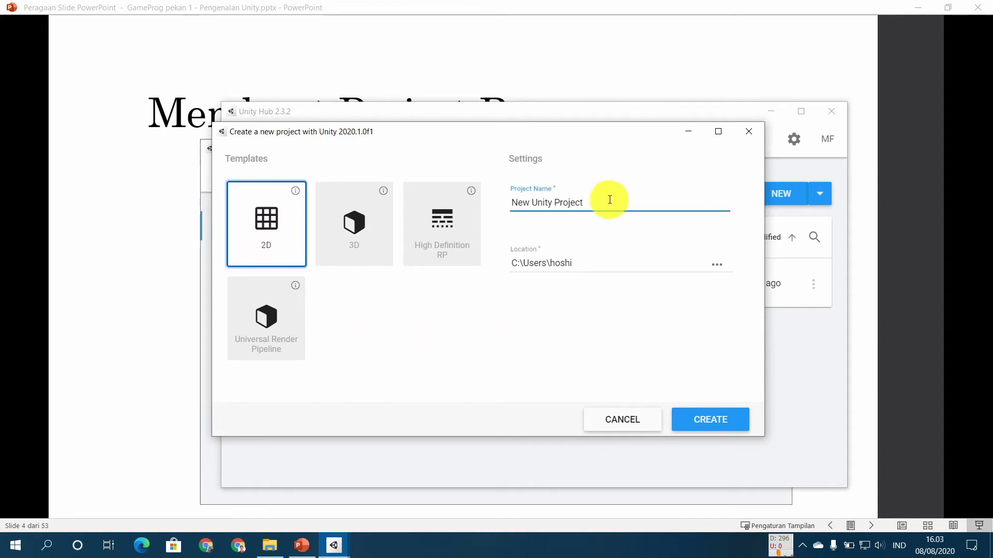
left_click_drag(605, 197, 493, 194)
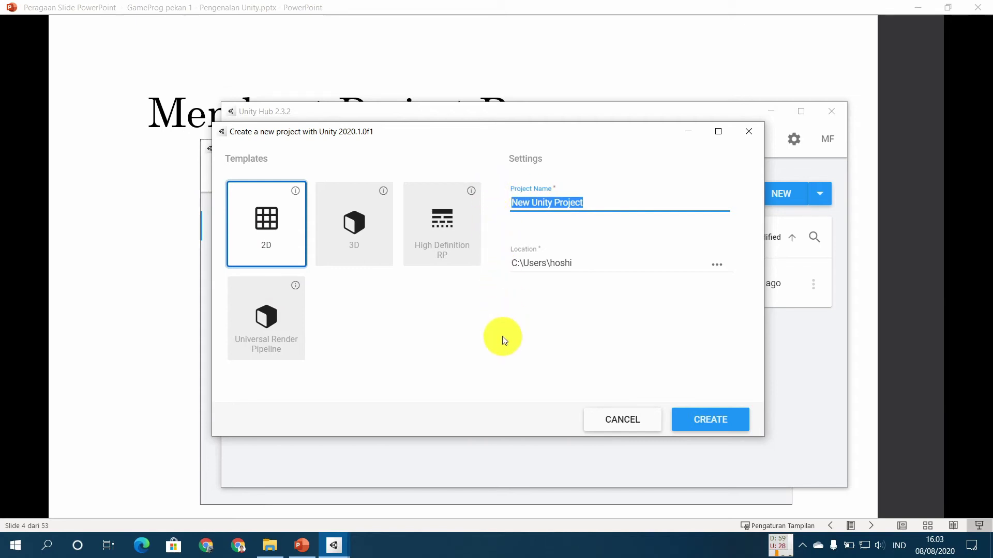
type("Pew p")
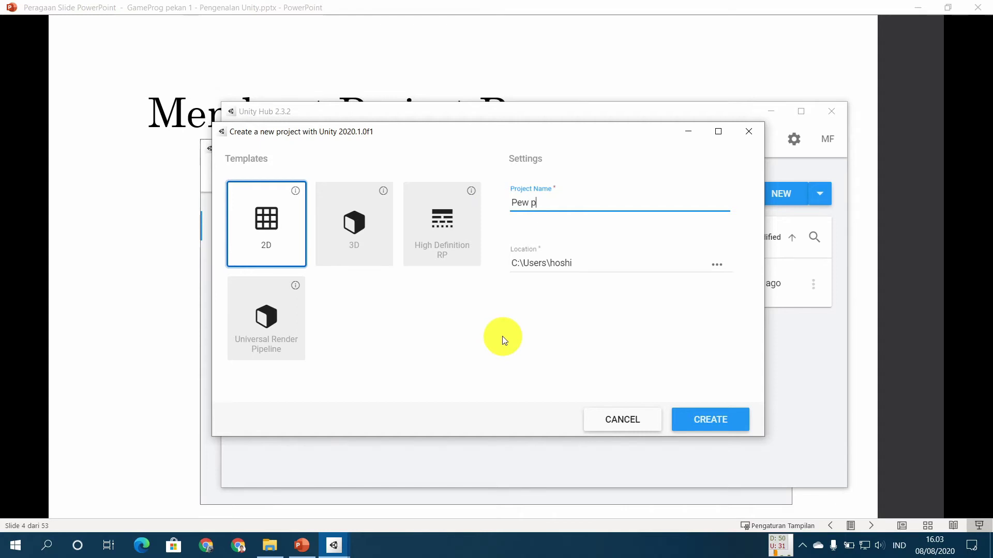
type("ew")
Step: Set the project location to the Kuliah\Game Prog\2020-2021 Gasal folder
left_click(718, 264)
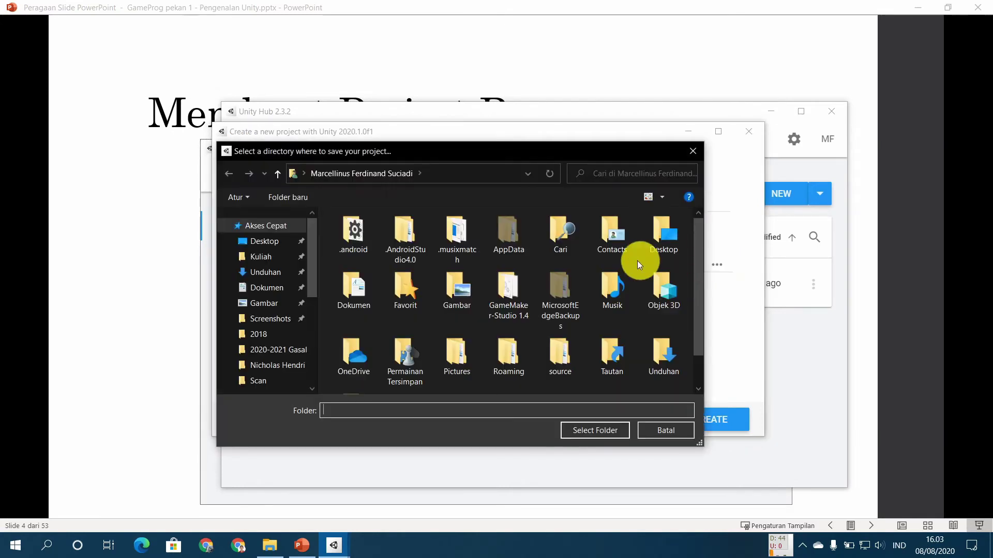
left_click(264, 261)
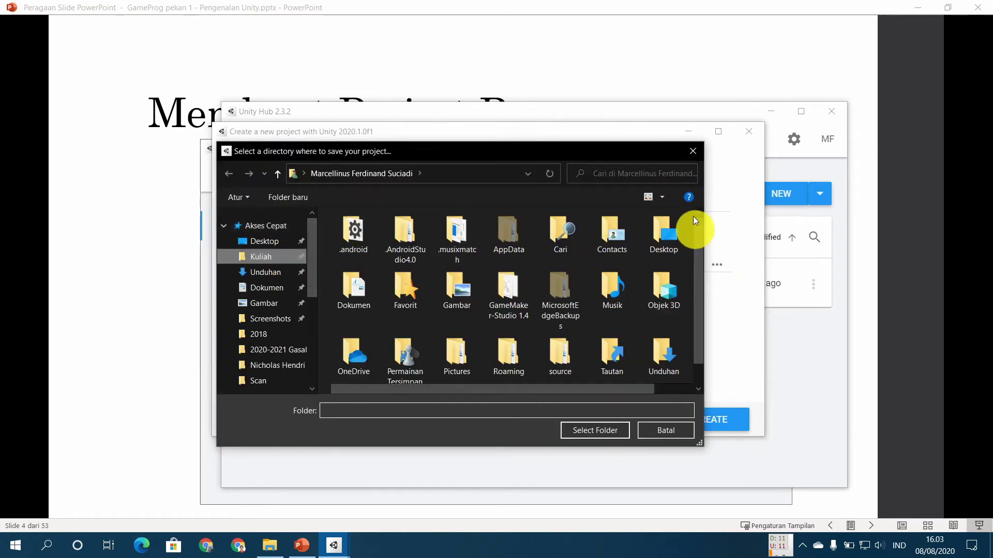
double_click(408, 261)
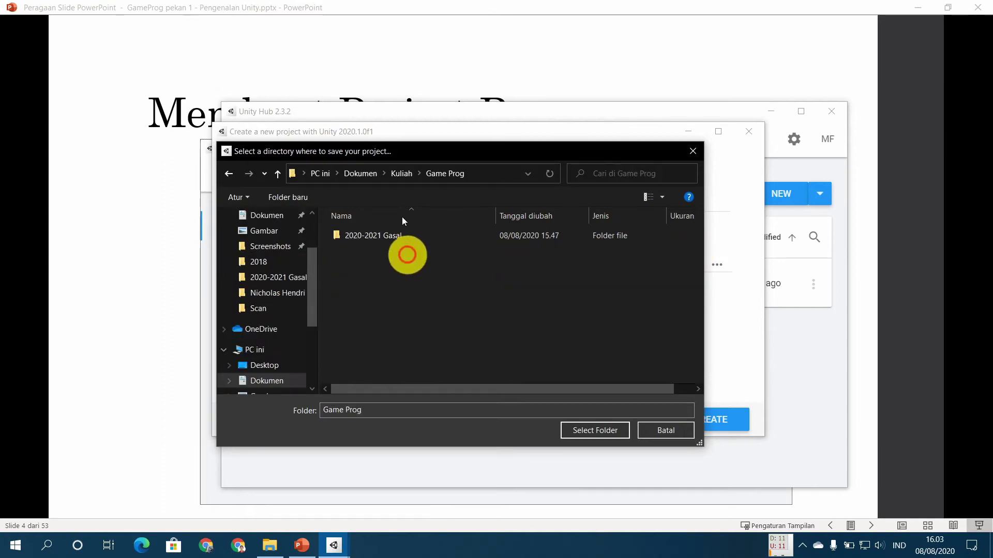
double_click(390, 235)
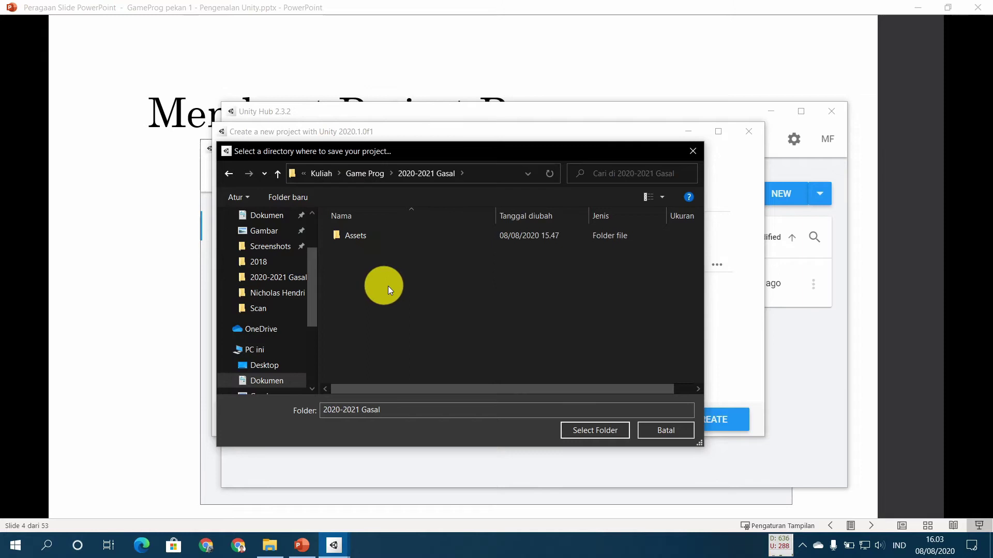
left_click(585, 430)
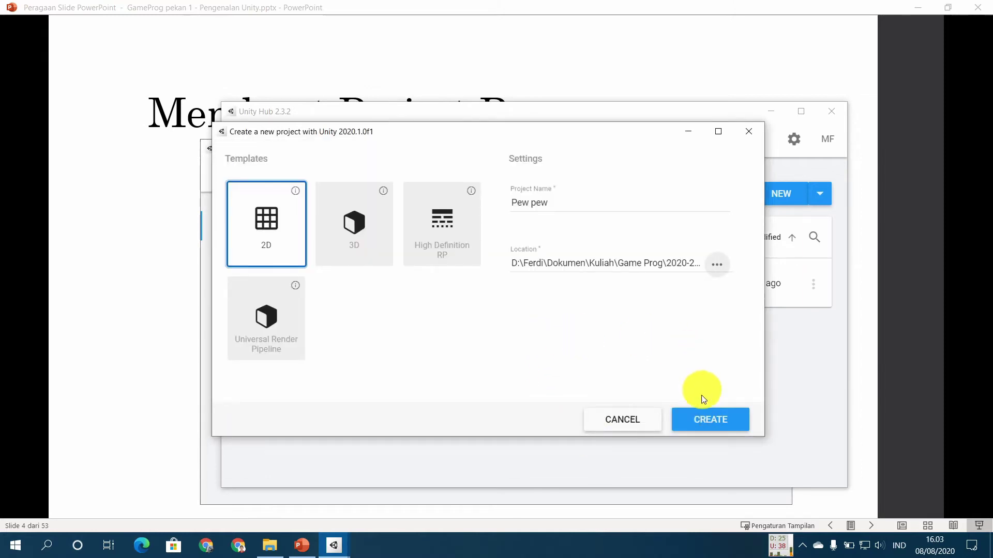
Step: Create the Pew pew 2D project and allow Unity Editor through the Windows firewall
left_click(688, 424)
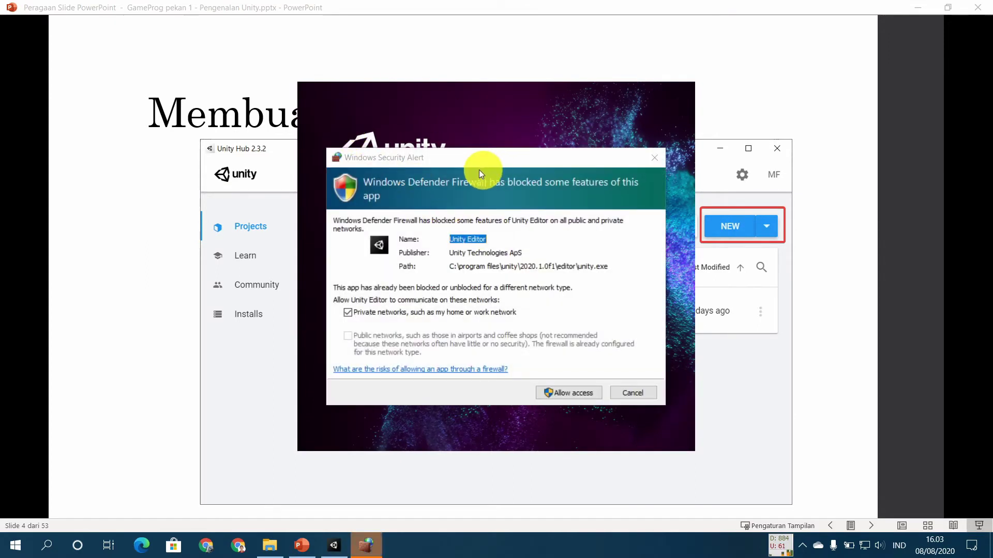
left_click(458, 159)
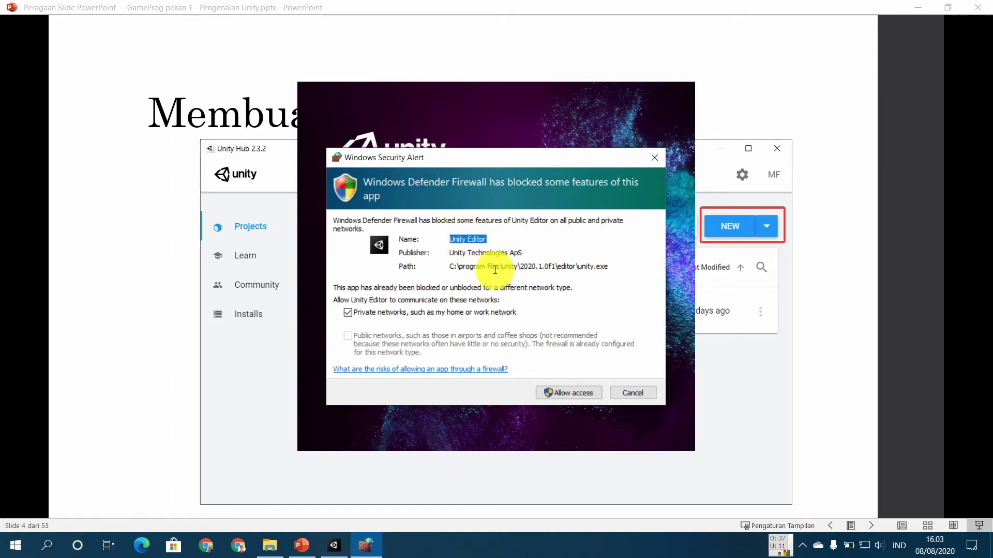
left_click(572, 393)
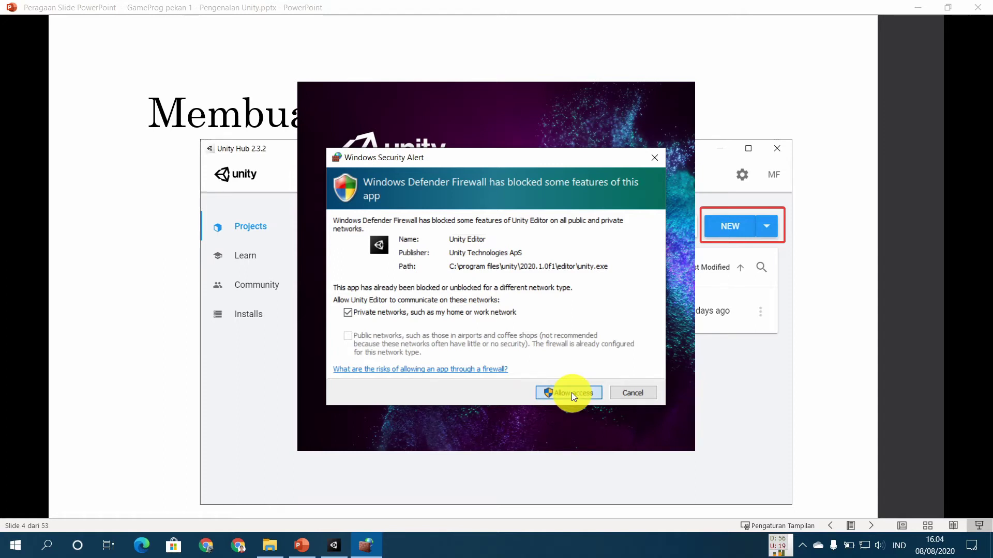
left_click(571, 393)
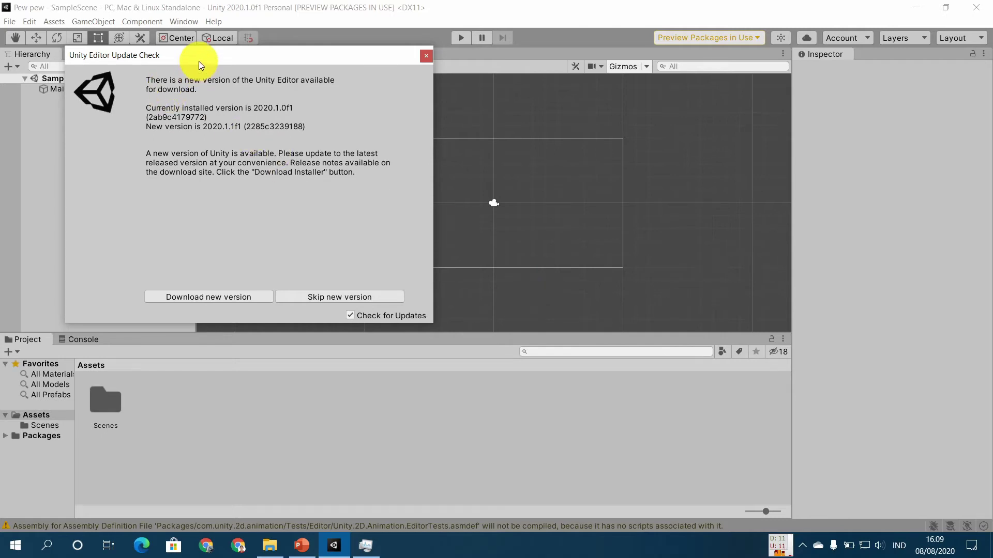
Step: Move aside and close the update notice offering Unity 2020.1.1f1 without updating
left_click_drag(198, 62, 384, 140)
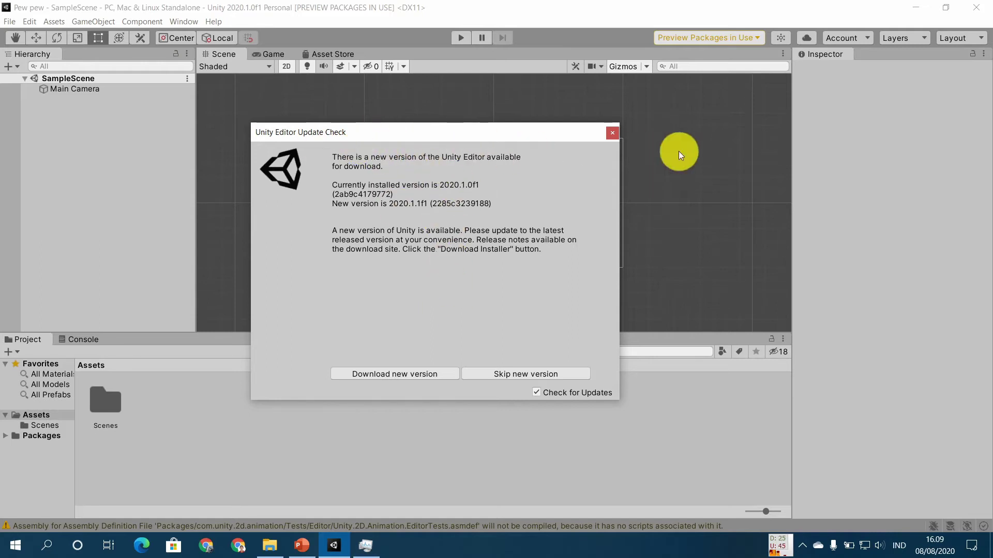
left_click(612, 136)
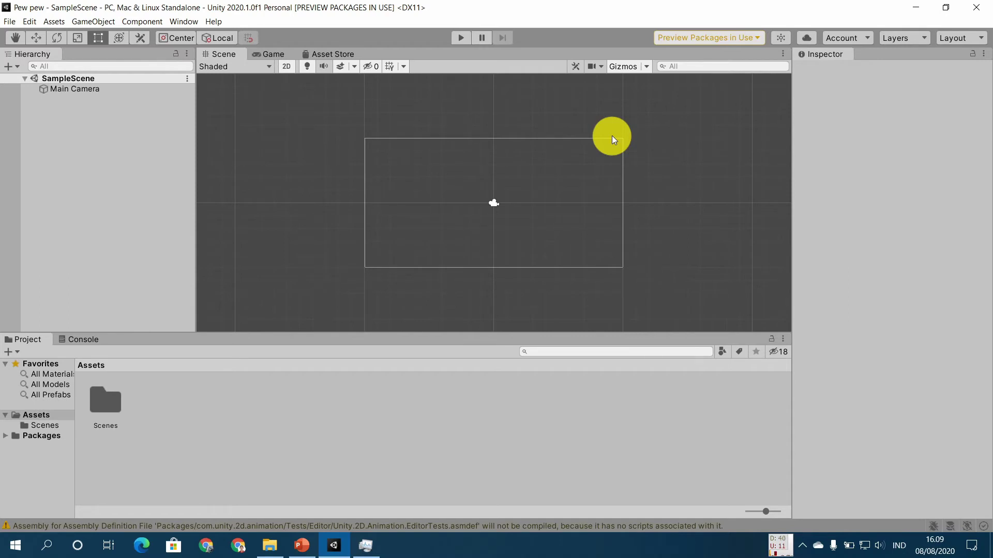
Step: Advance the PowerPoint slideshow two slides to Layout Unity, then return to the Unity editor
left_click(302, 545)
left_click(378, 394)
left_click(397, 360)
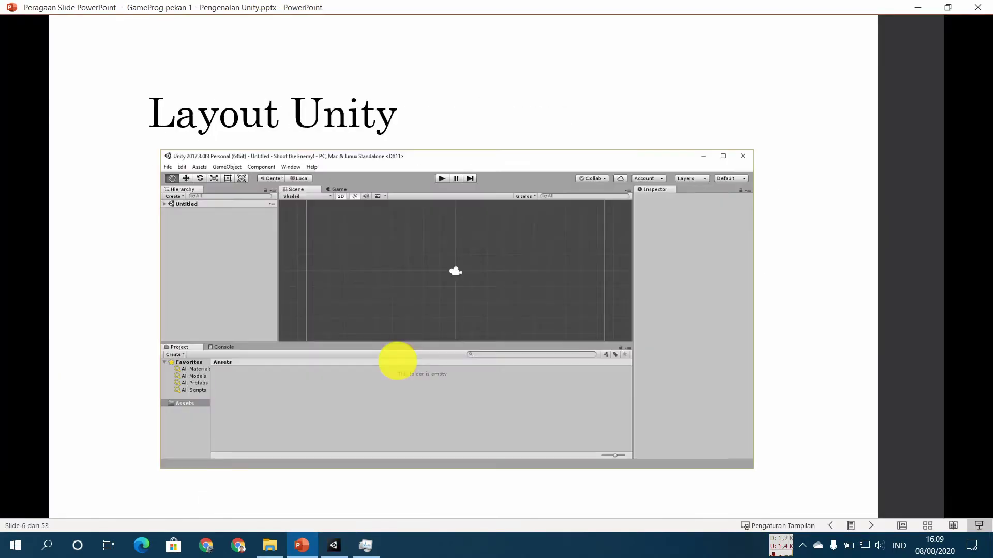
left_click(336, 548)
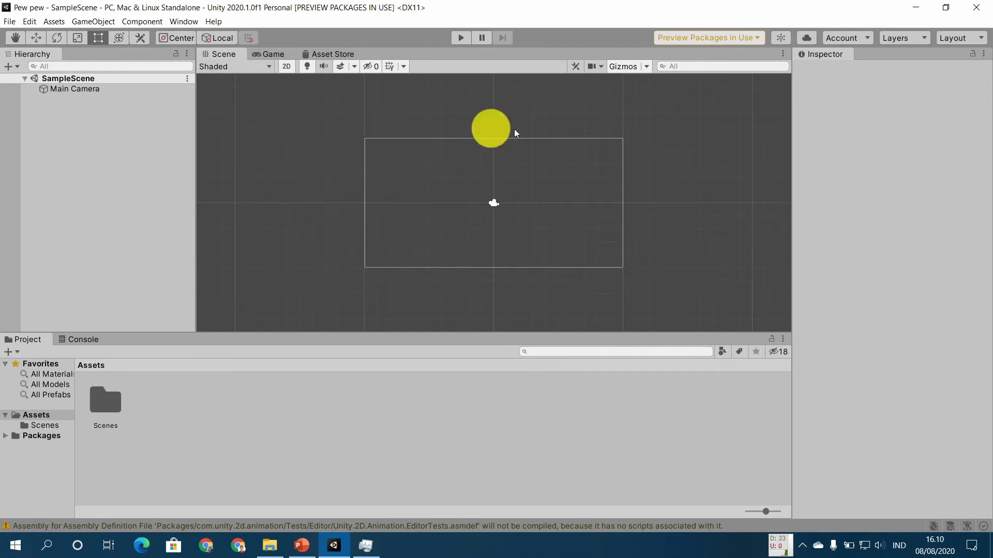
Step: Show the Game view and set its aspect ratio to 16:9, after briefly trying 16:10
left_click(276, 54)
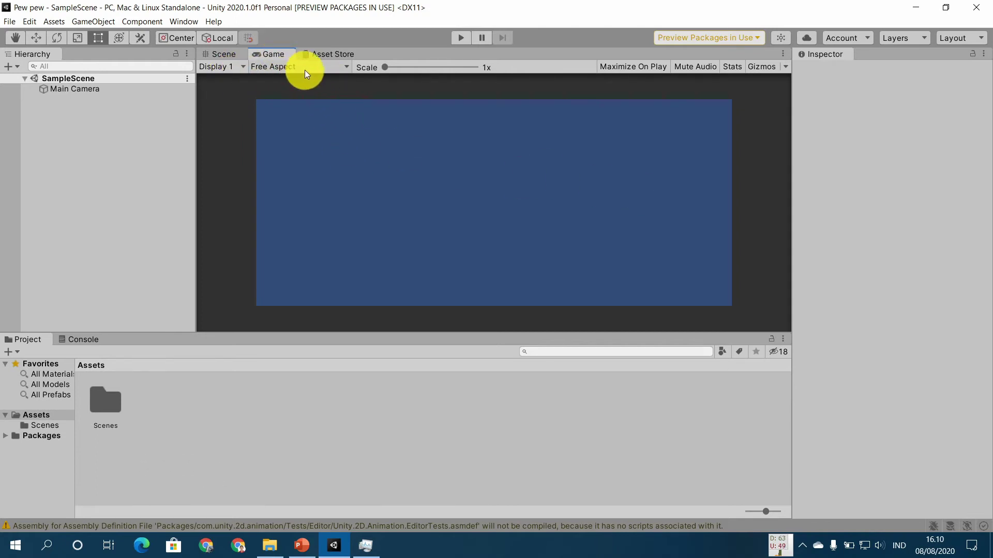
left_click(305, 70)
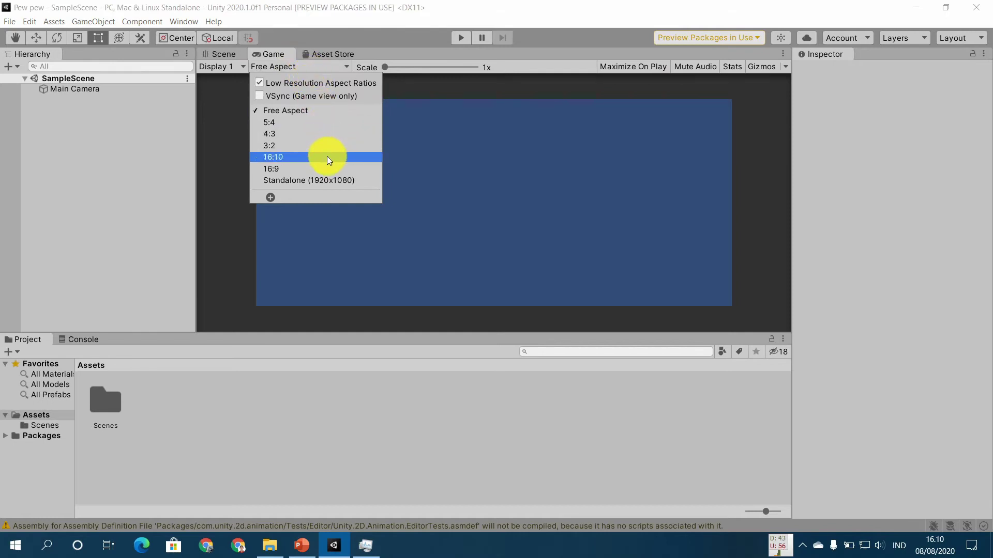
left_click(359, 168)
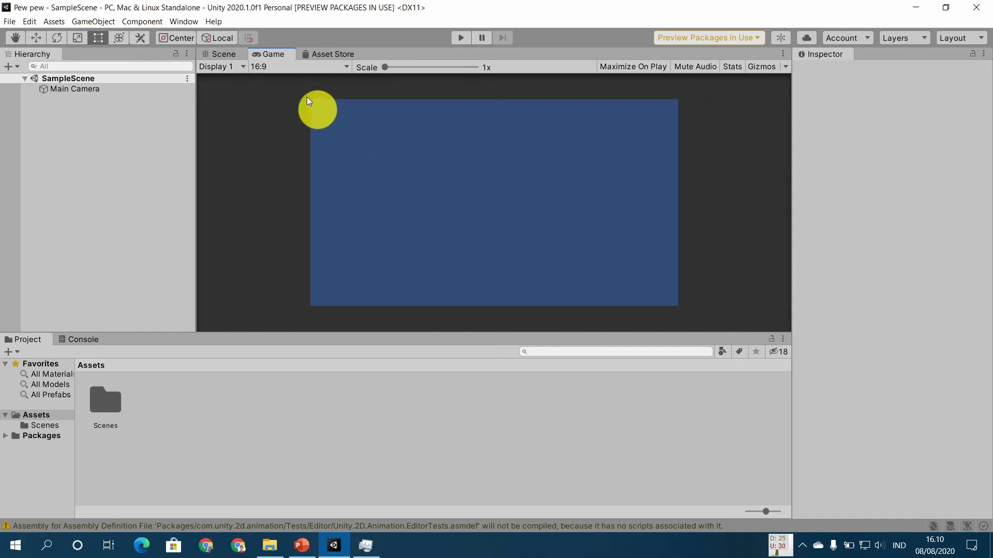
left_click(272, 66)
left_click(318, 158)
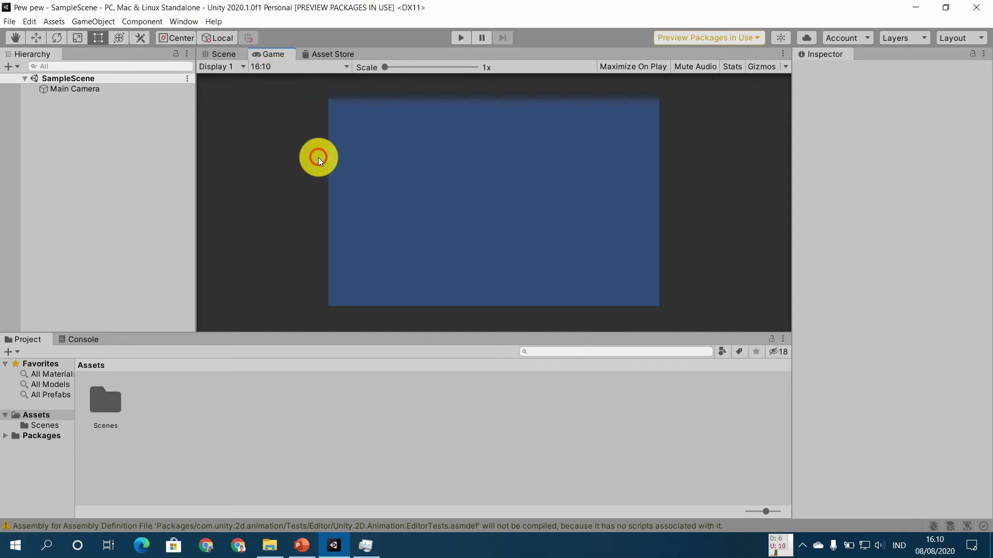
left_click(284, 66)
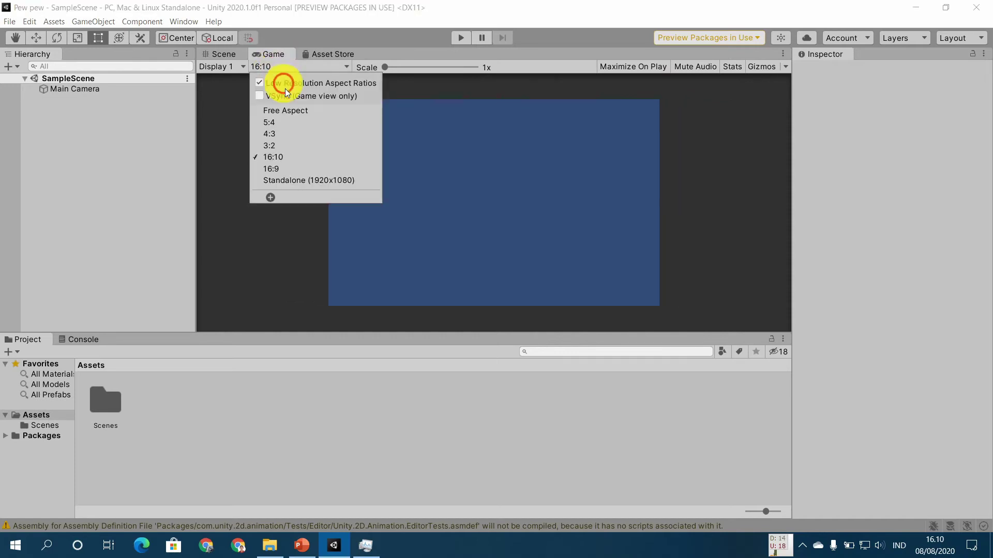
left_click(318, 171)
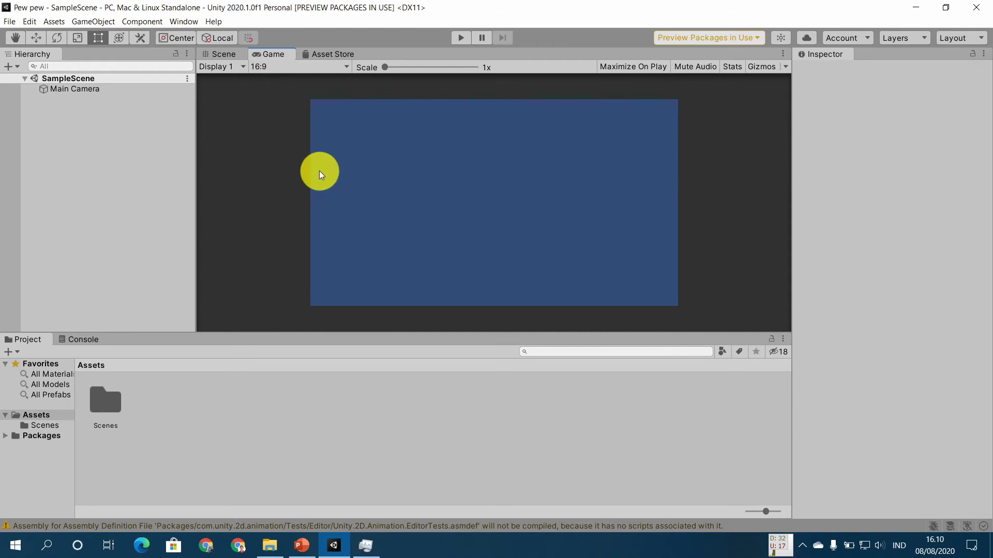
Step: Close the Asset Store tab and switch back to the Scene tab
right_click(339, 53)
key("Escape")
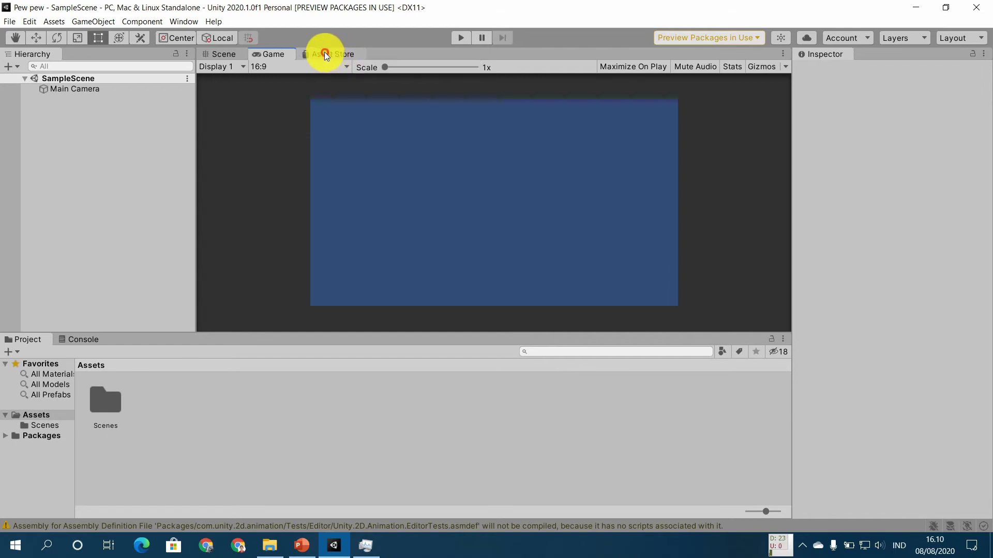
right_click(333, 54)
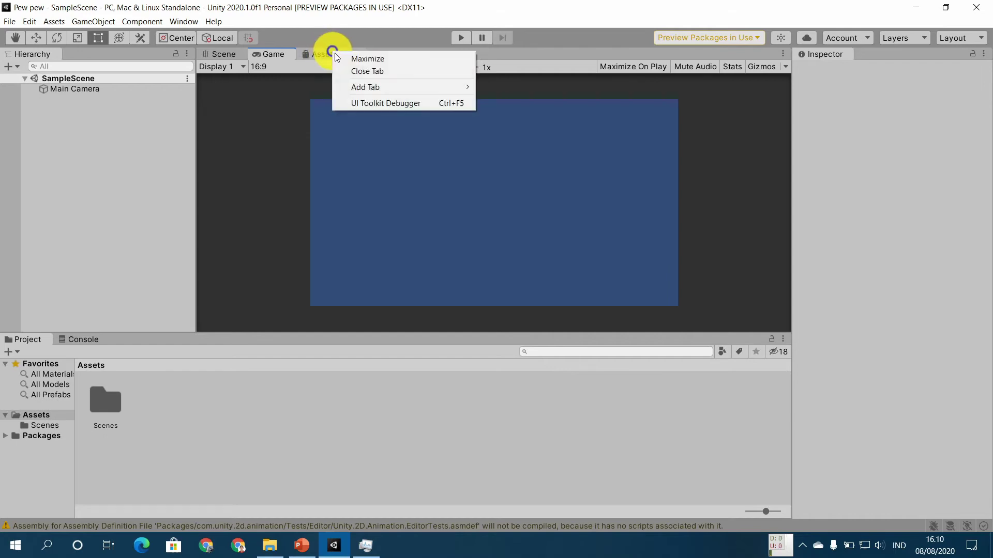
left_click(367, 71)
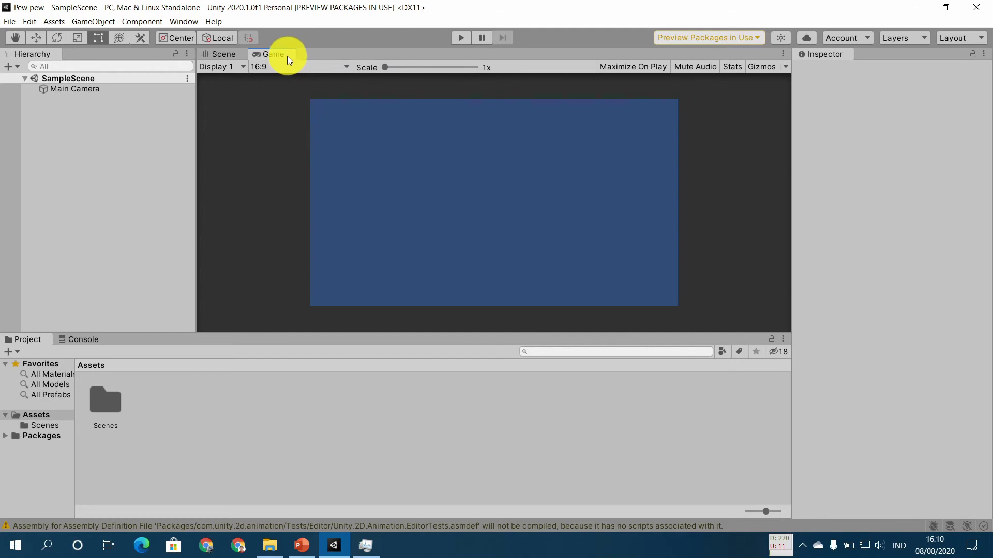
left_click(216, 55)
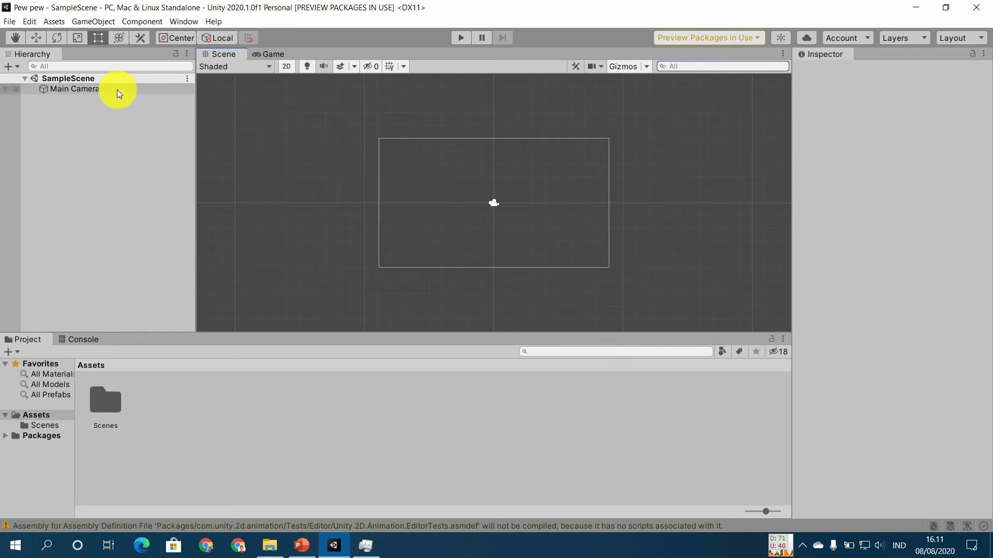
Step: Select Main Camera to inspect its orthographic size 5 and position 0, 0, -10
left_click(118, 91)
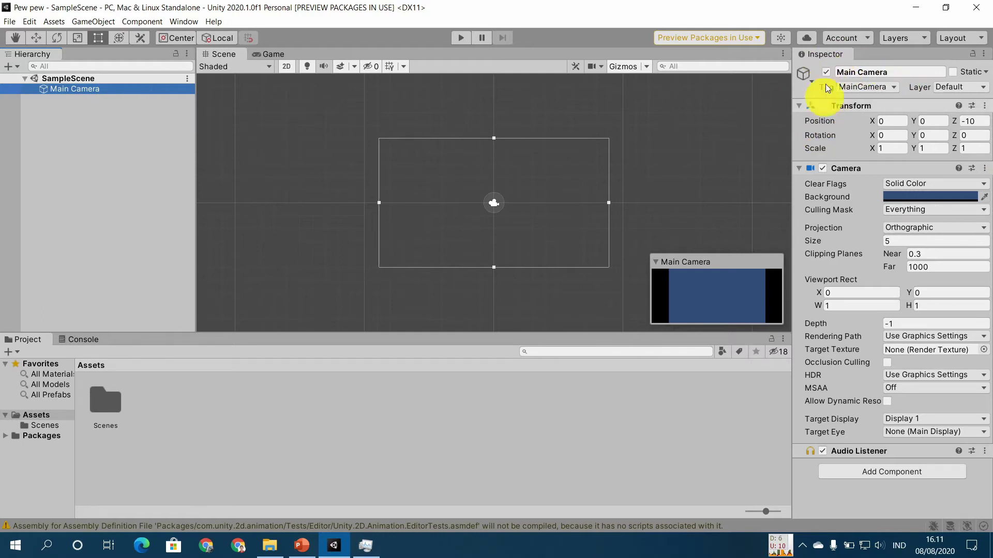
mouse_move(818, 332)
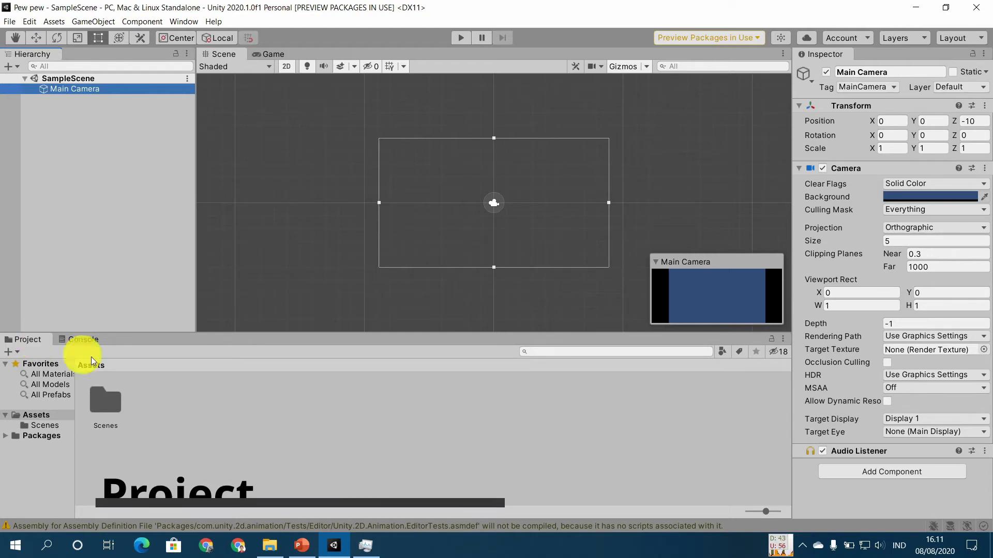
Step: Advance the PowerPoint slideshow to the Folder Assets slide, then glance back at Unity
left_click(305, 548)
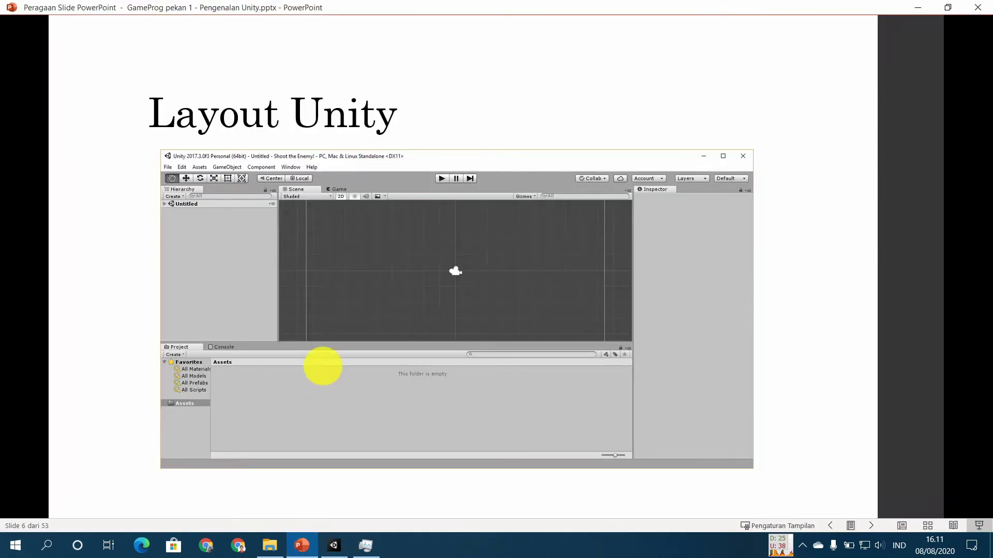
left_click(322, 366)
left_click(323, 366)
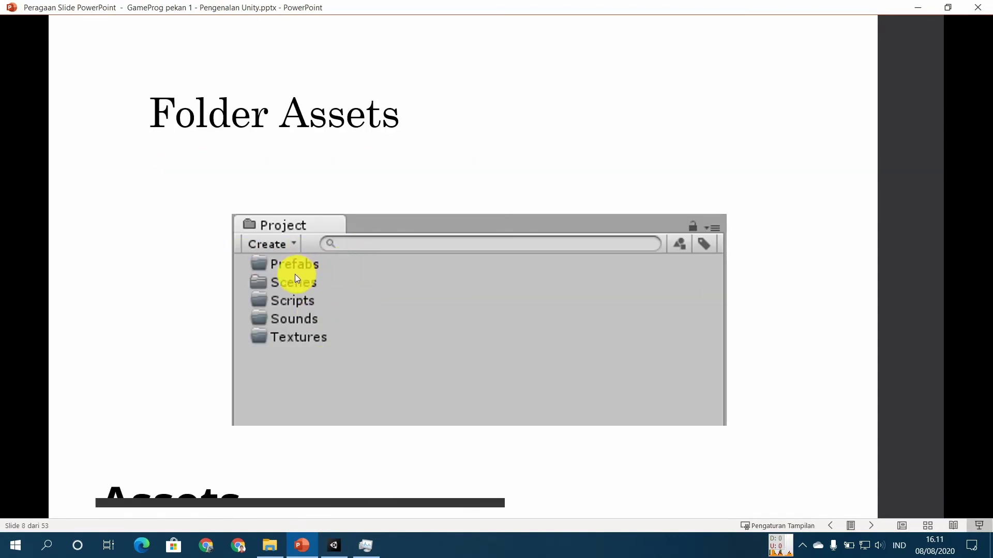
left_click(338, 547)
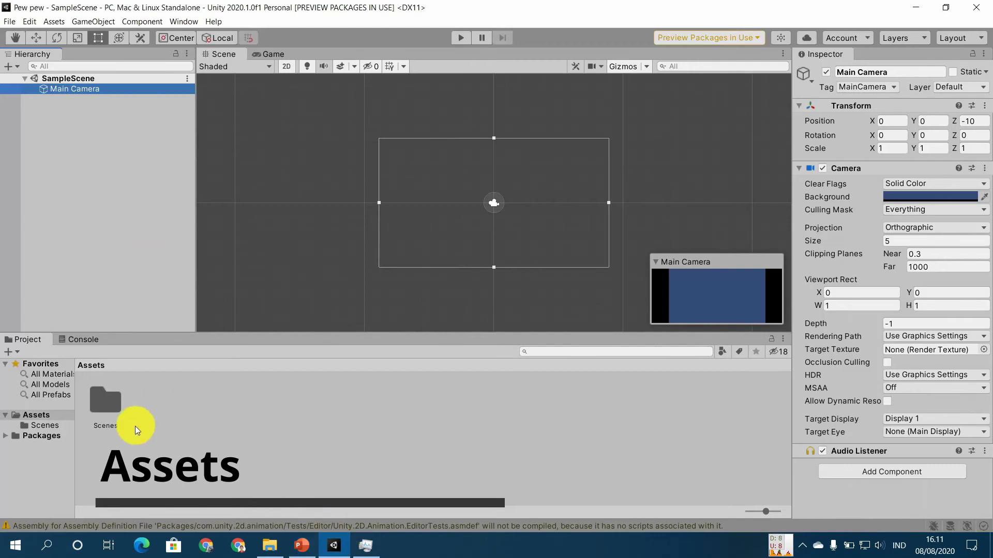
Step: Play the animation clearing the Assets heading, then return to the Unity editor
left_click(304, 546)
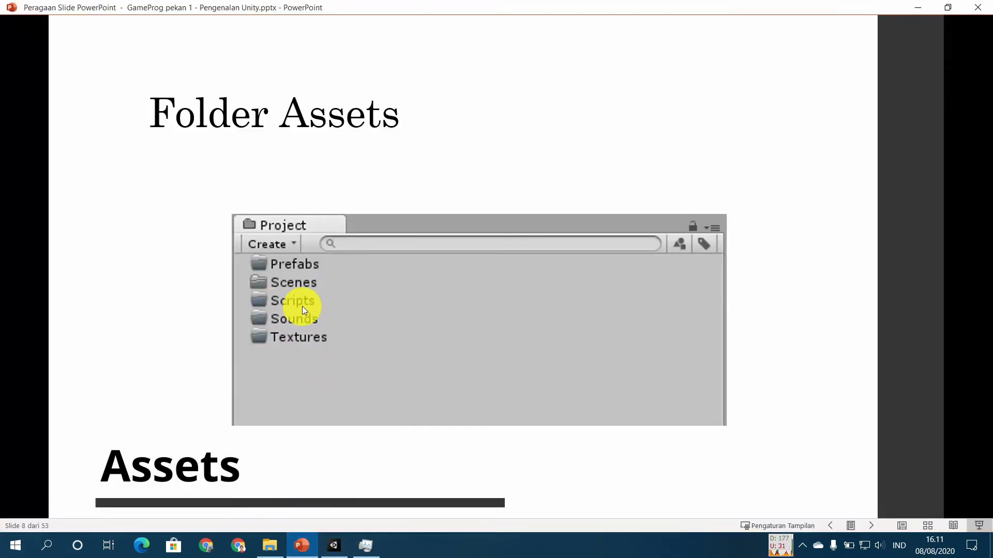
left_click(341, 356)
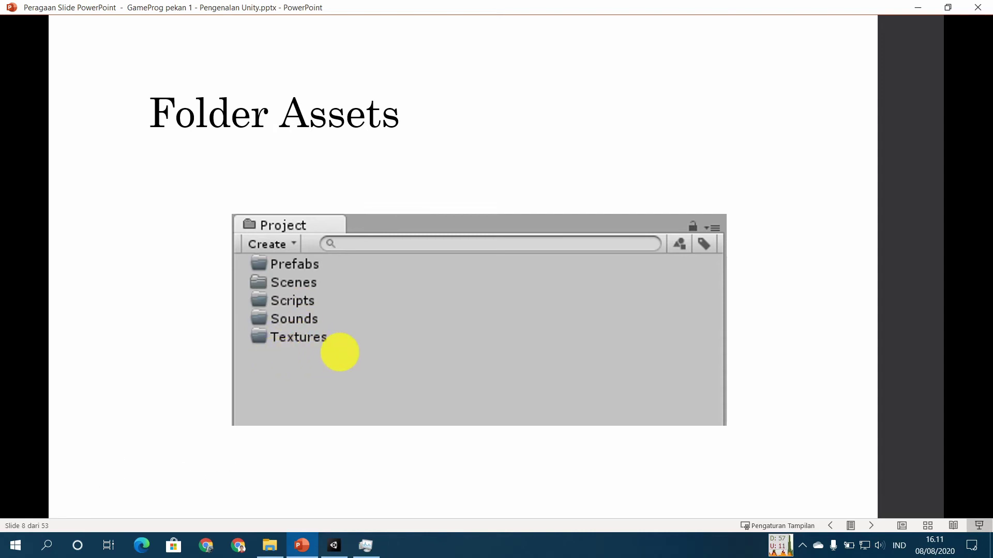
left_click(335, 545)
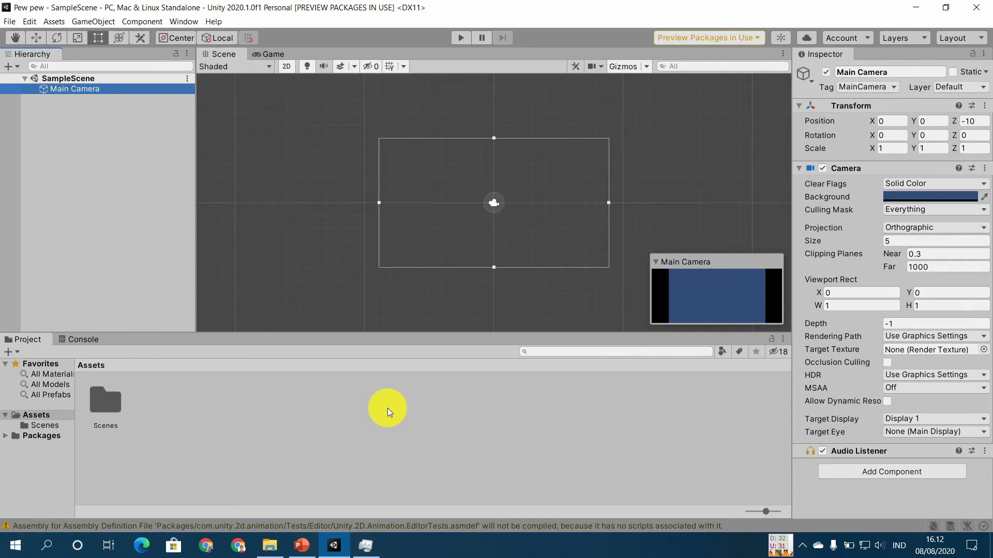
Step: Bring the slideshow forward and advance to slide 9, 'Aset Proyek Unity' on Prefabs
left_click(309, 540)
left_click(317, 283)
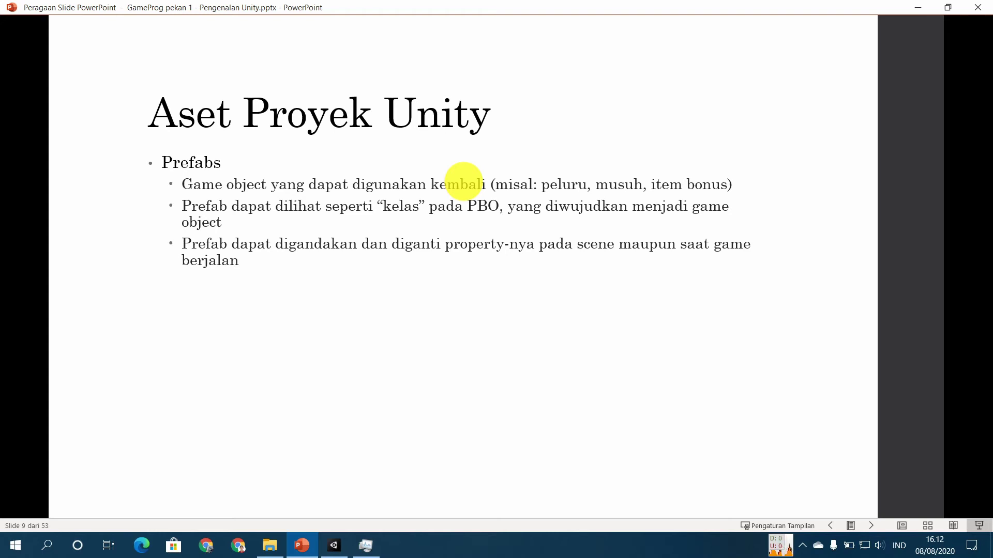
Step: Advance to slide 10 on Scenes, then bring Unity back showing the Scenes folder
key("Right")
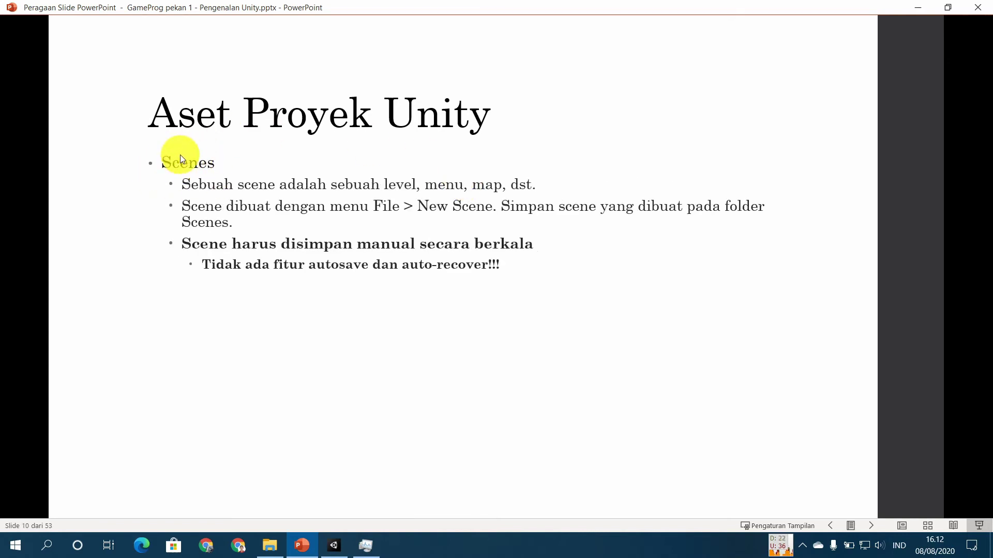
left_click(334, 546)
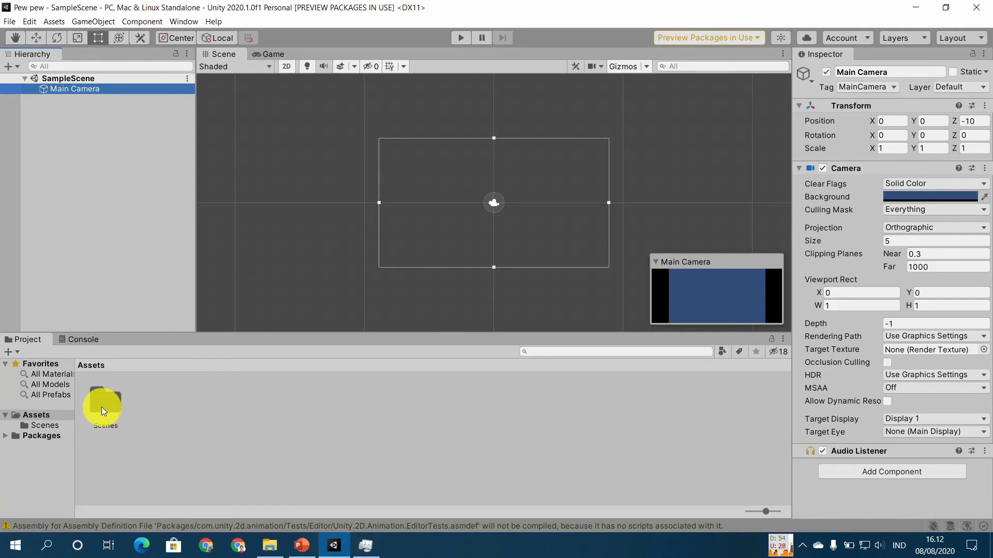
Step: Open the Scenes folder, rename SampleScene to 'Level 1', and reload the scene
double_click(104, 407)
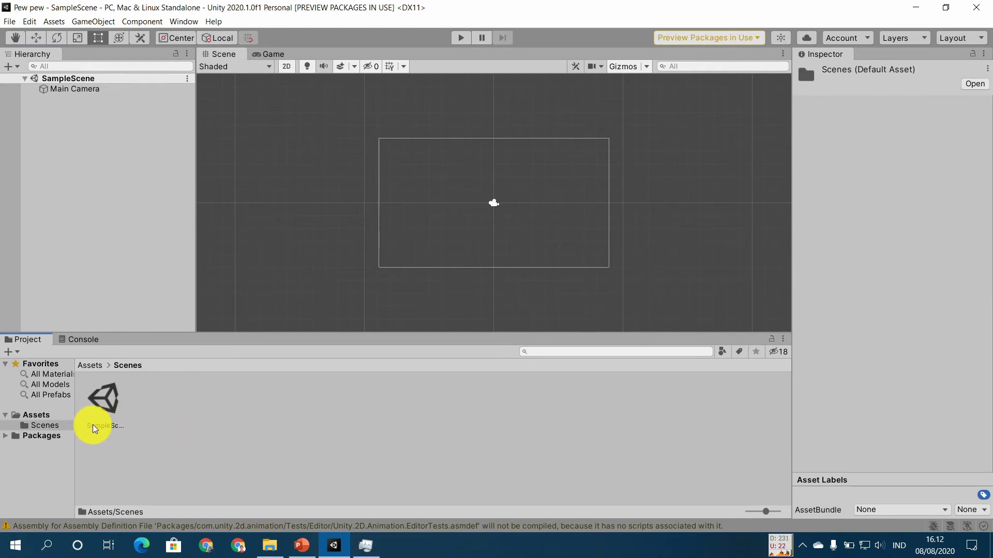
left_click(119, 426)
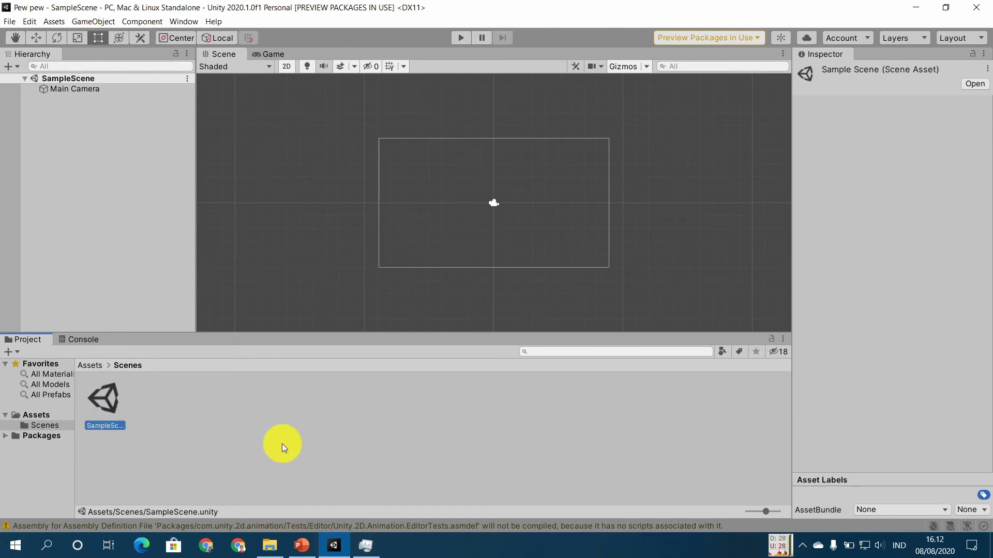
key("F2")
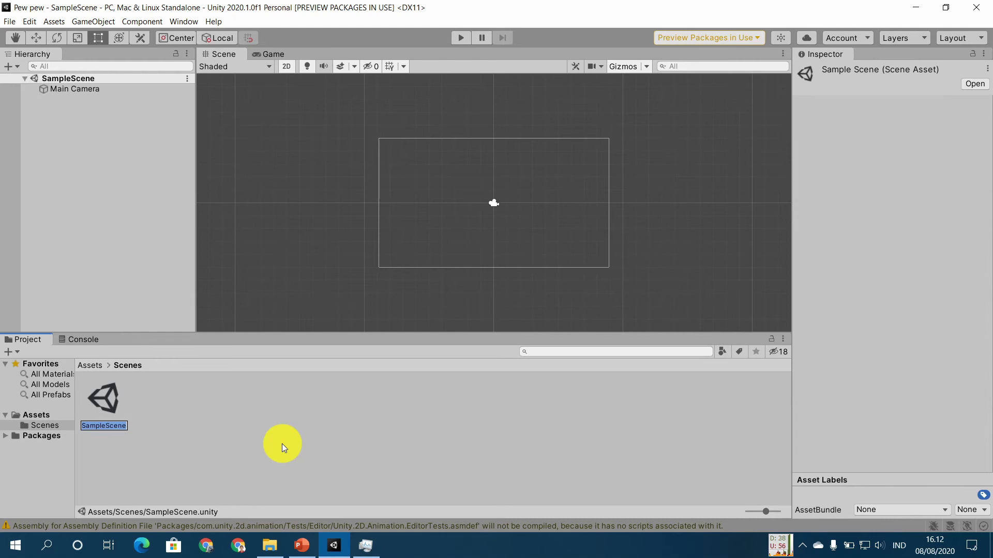
type("Level 1")
key("Return")
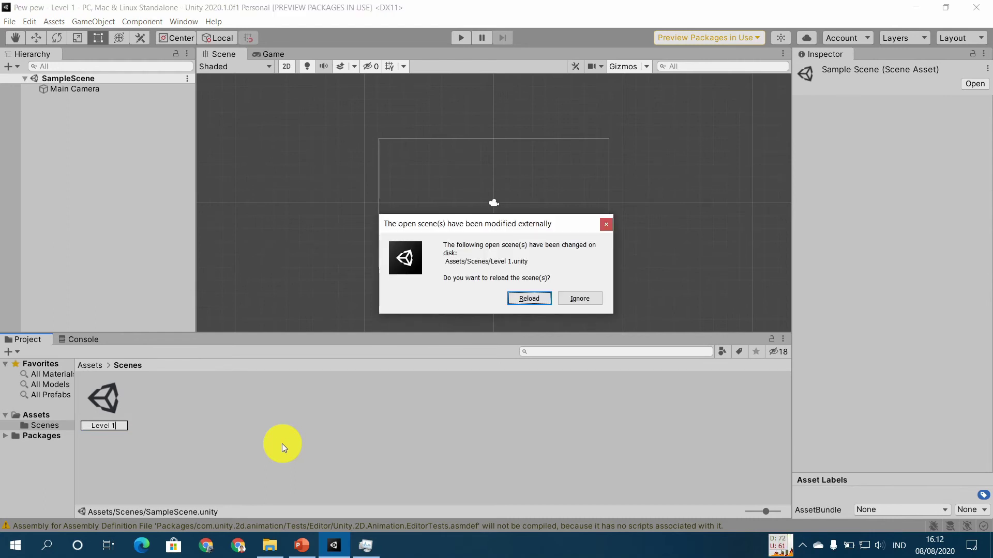
left_click(524, 299)
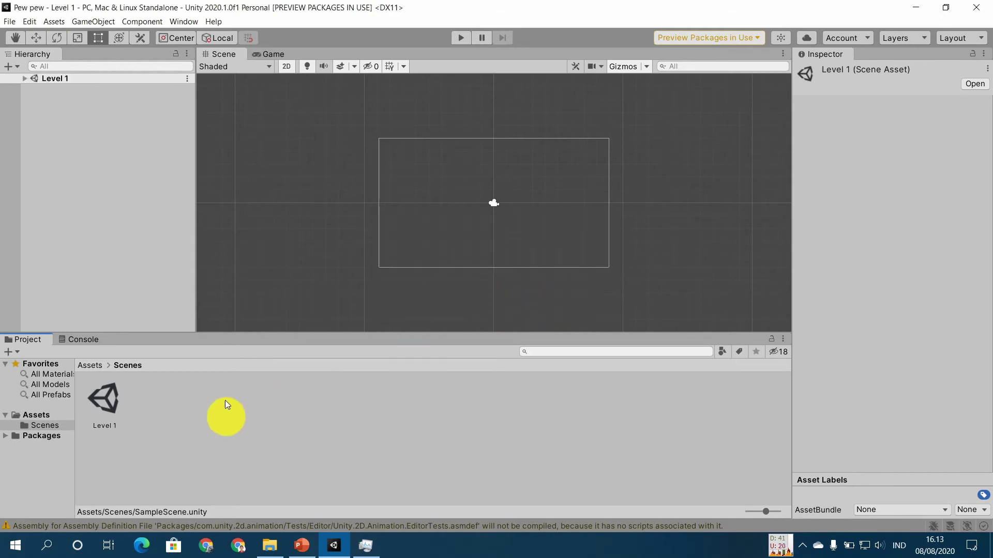
Step: Expand Level 1 in the Hierarchy to show Main Camera, then return to slide 10
left_click(23, 77)
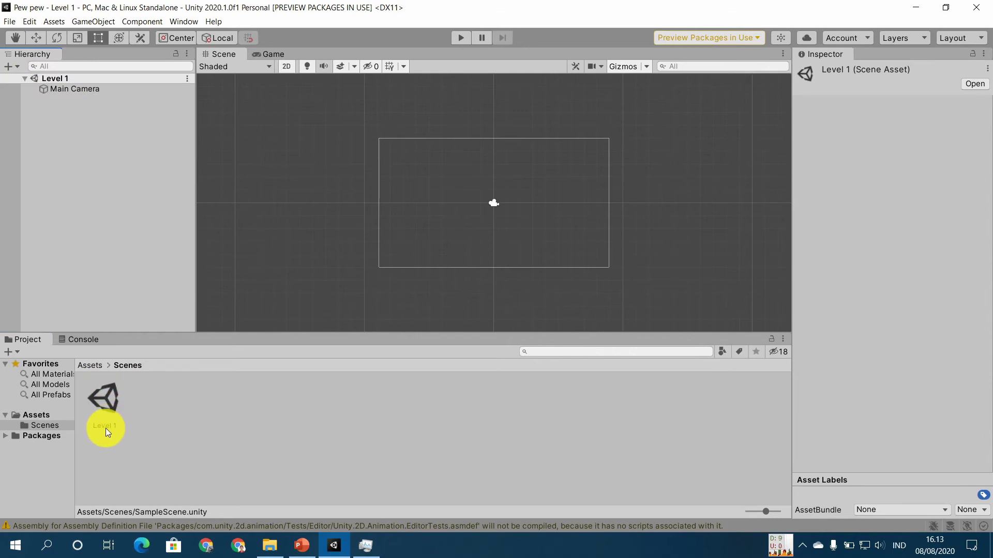
left_click(301, 545)
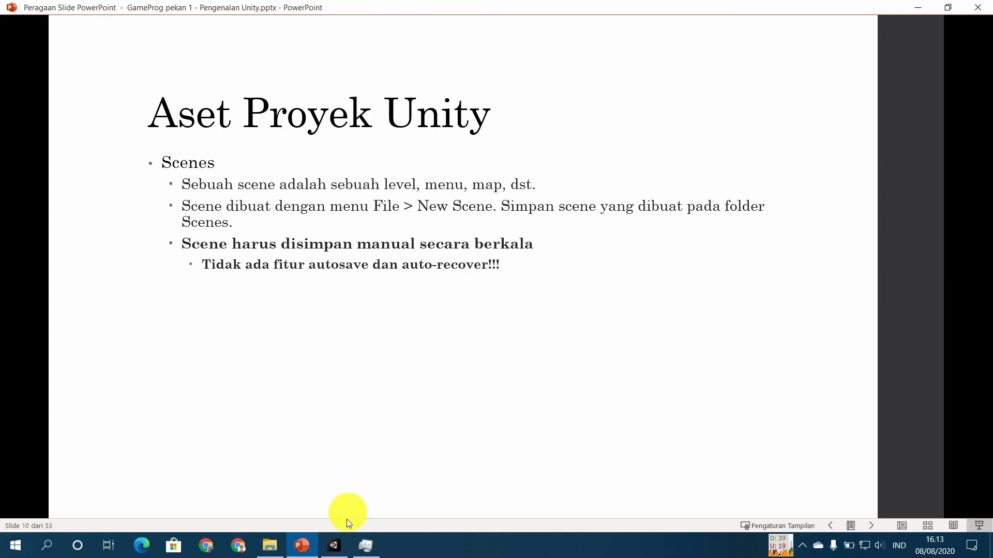
Step: Step through the Sounds, Game Scene and Hierarchy slides to 'Mengisi Scene', then return to Unity
left_click(341, 543)
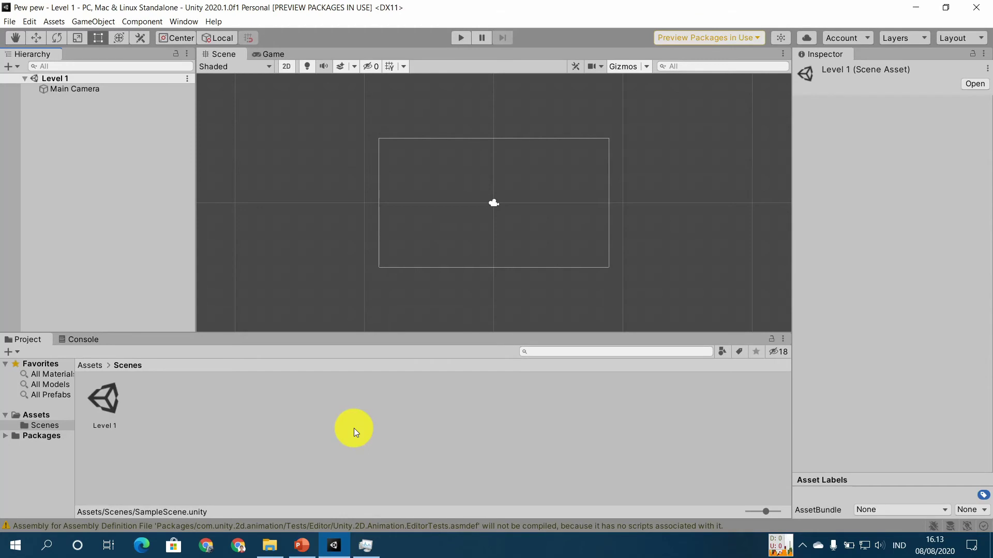
left_click(307, 553)
left_click(346, 345)
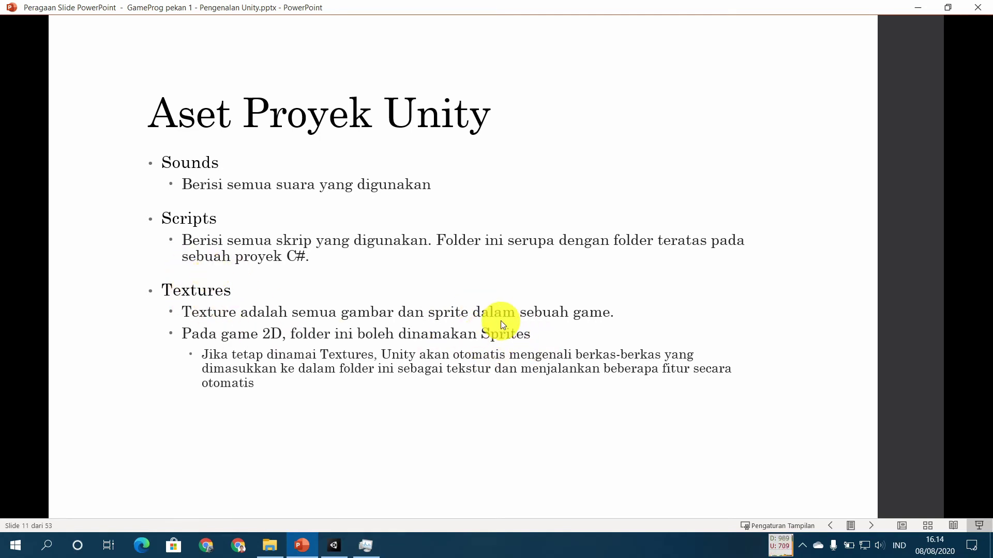
key("Right")
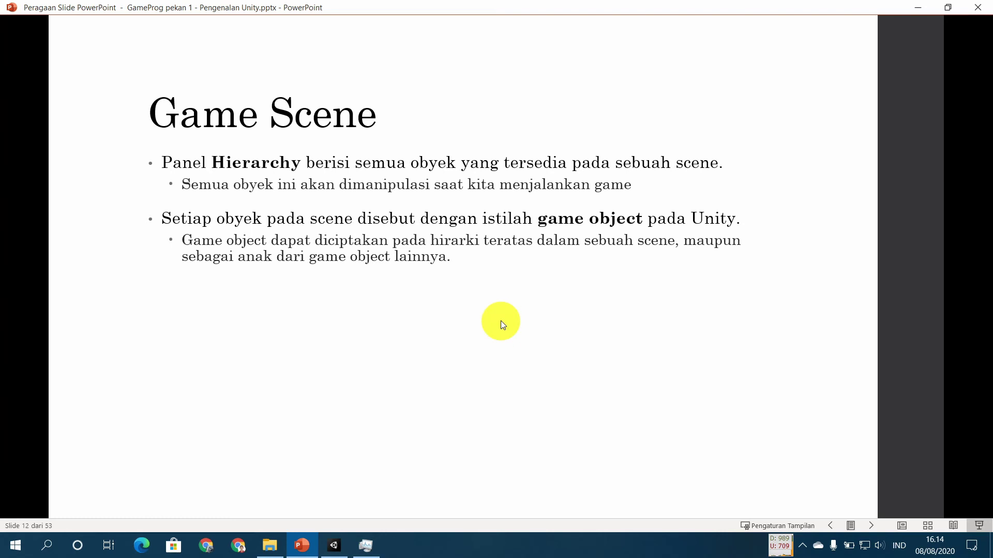
key("Right")
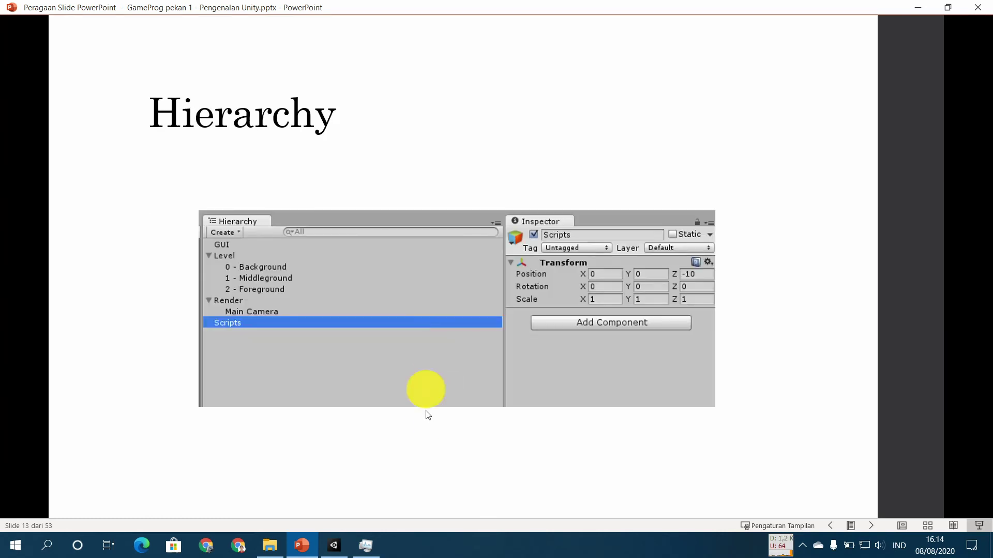
key("Right")
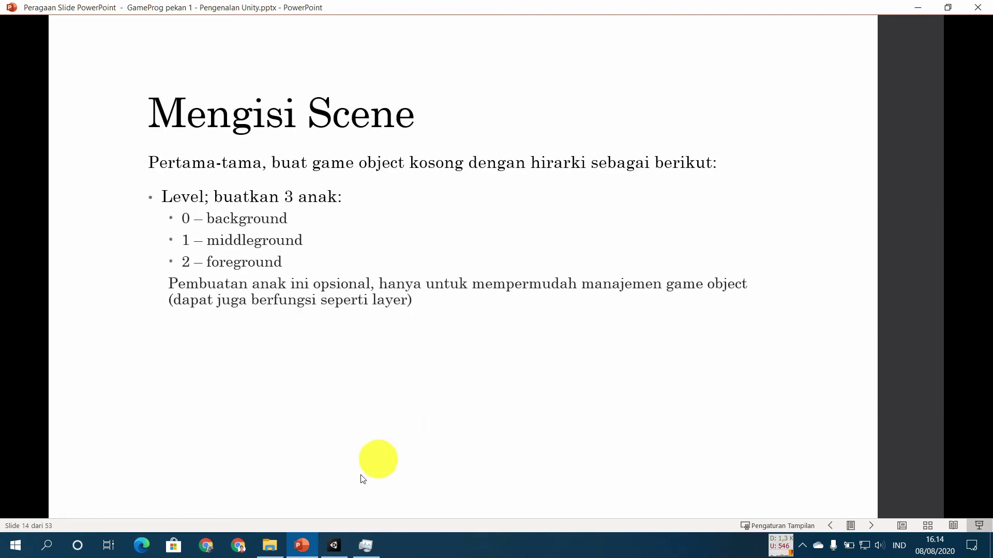
left_click(335, 547)
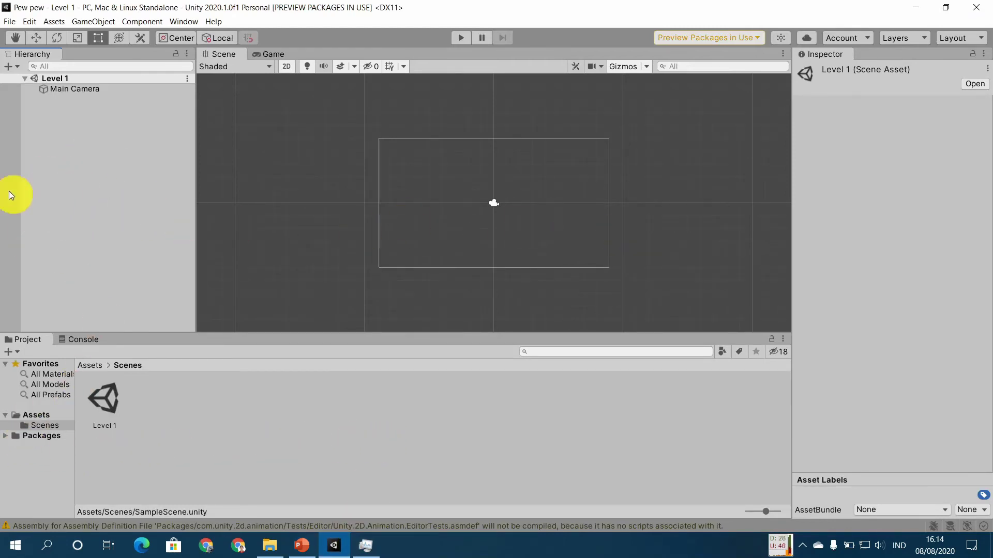
Step: Show the 'Mengisi Scene' slide listing background, middleground and foreground again
left_click(302, 546)
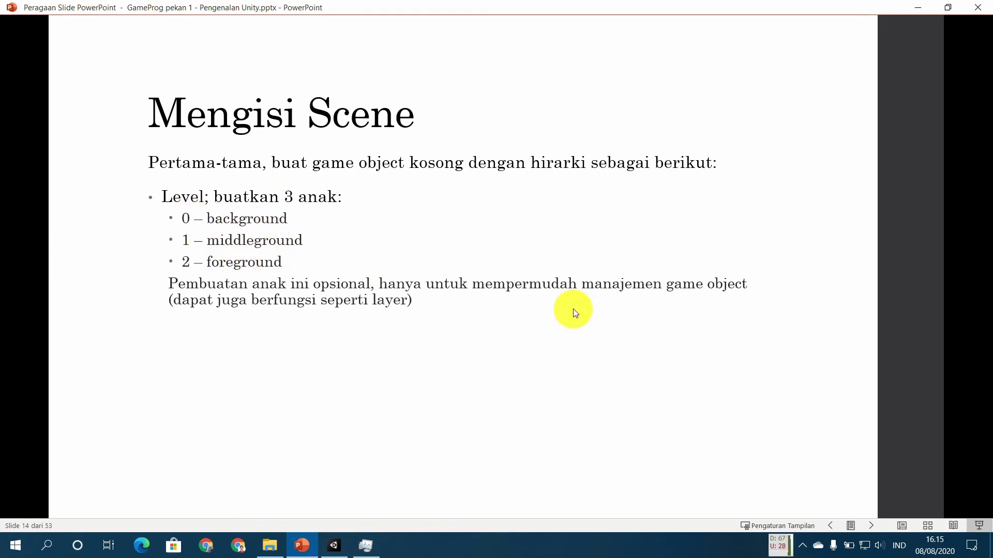
Step: Create an empty game object in Level 1 and name it 'Level'
left_click(334, 545)
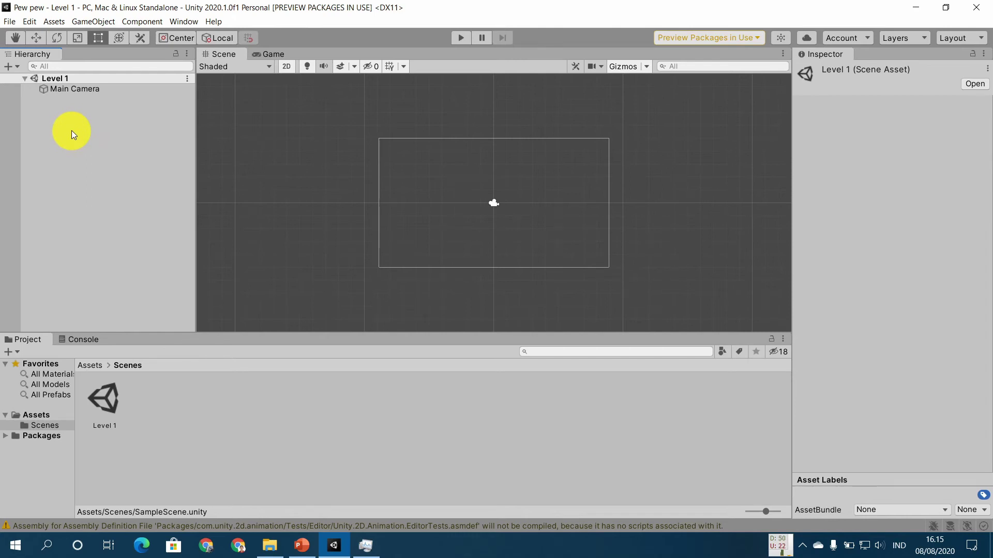
right_click(63, 119)
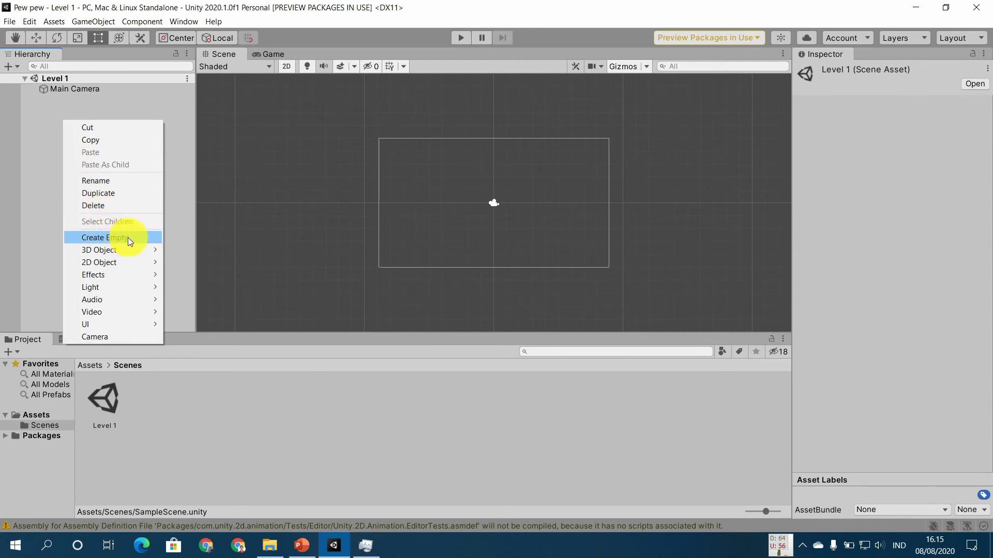
left_click(40, 116)
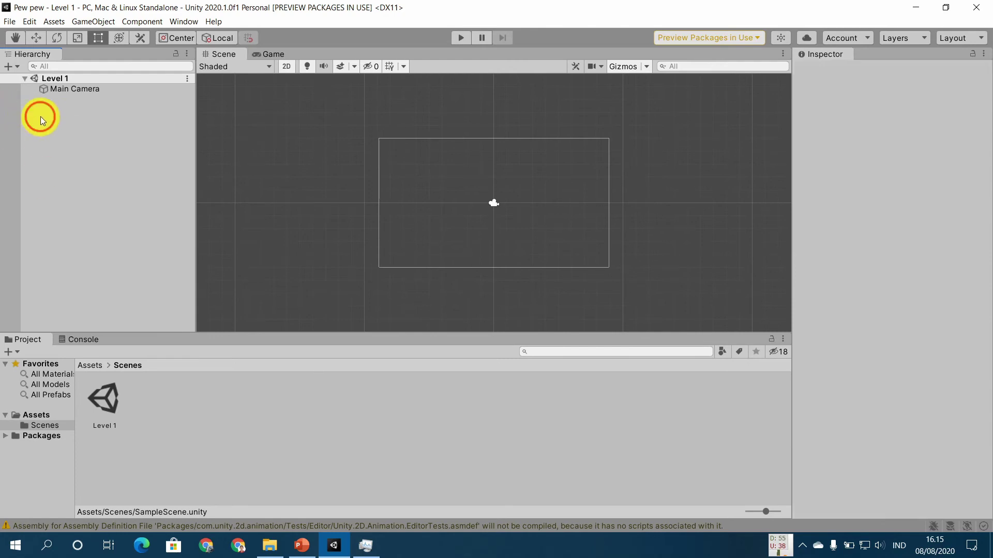
left_click(8, 66)
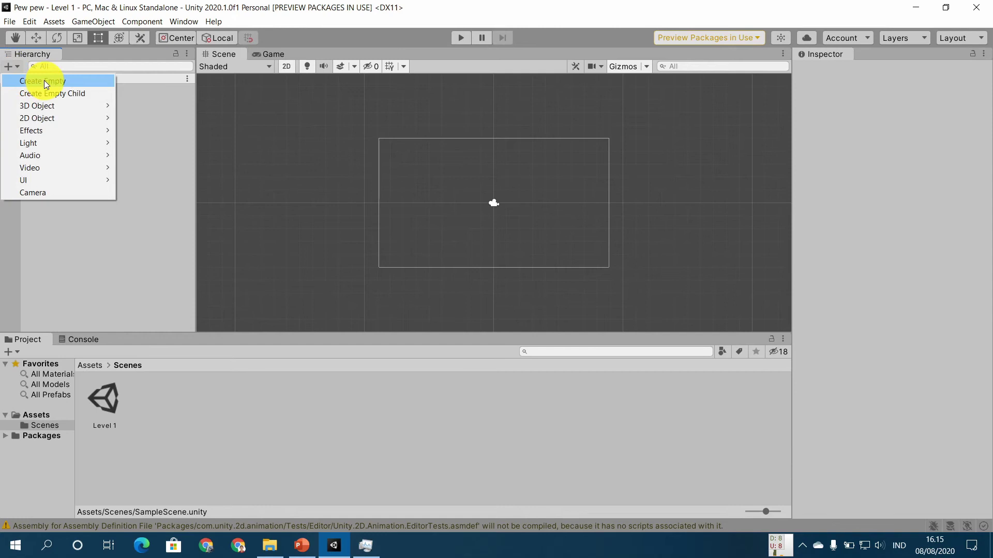
left_click(147, 139)
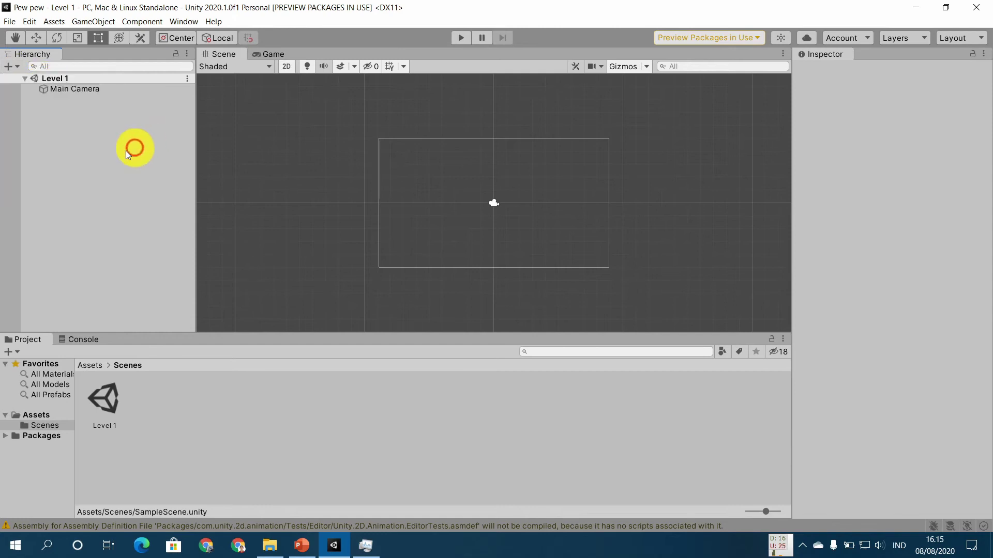
right_click(76, 150)
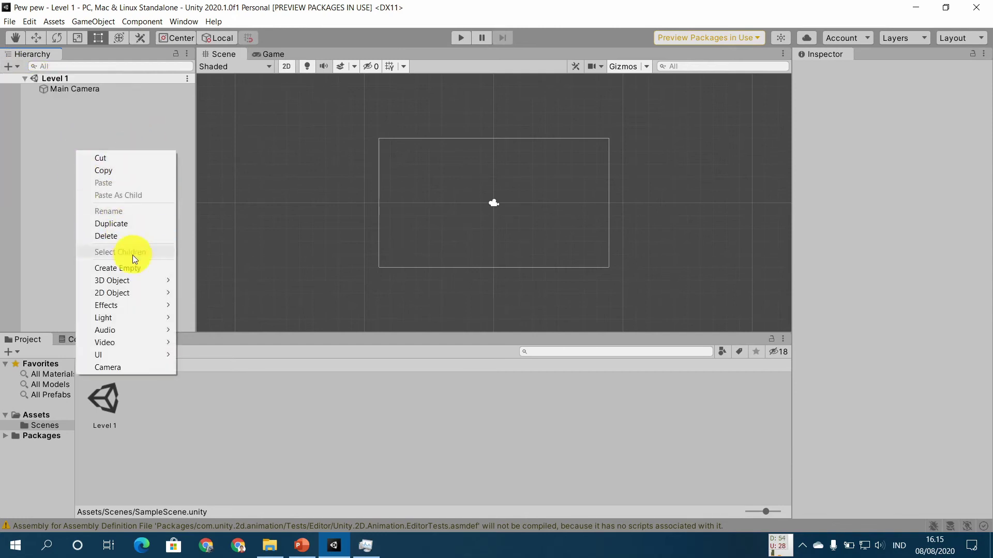
left_click(138, 269)
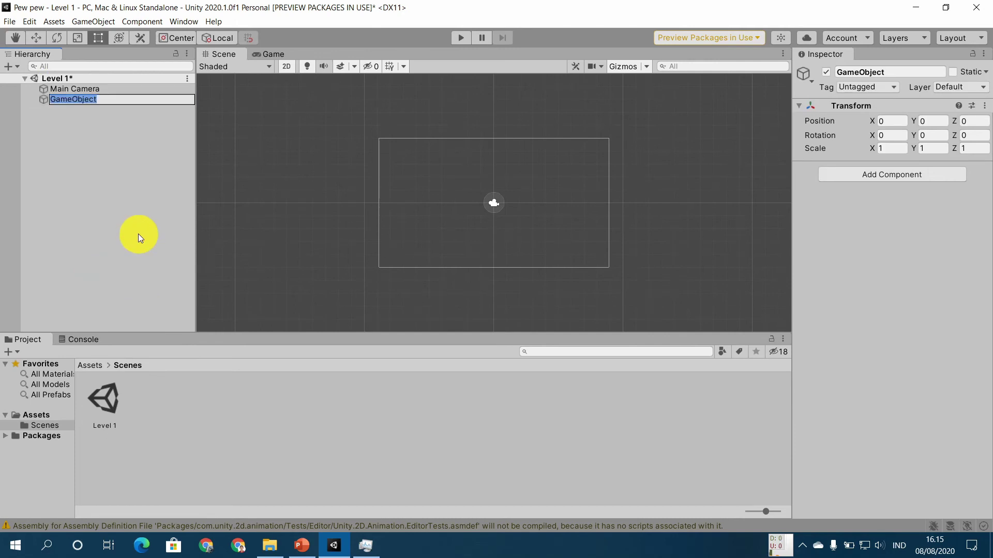
type("Level")
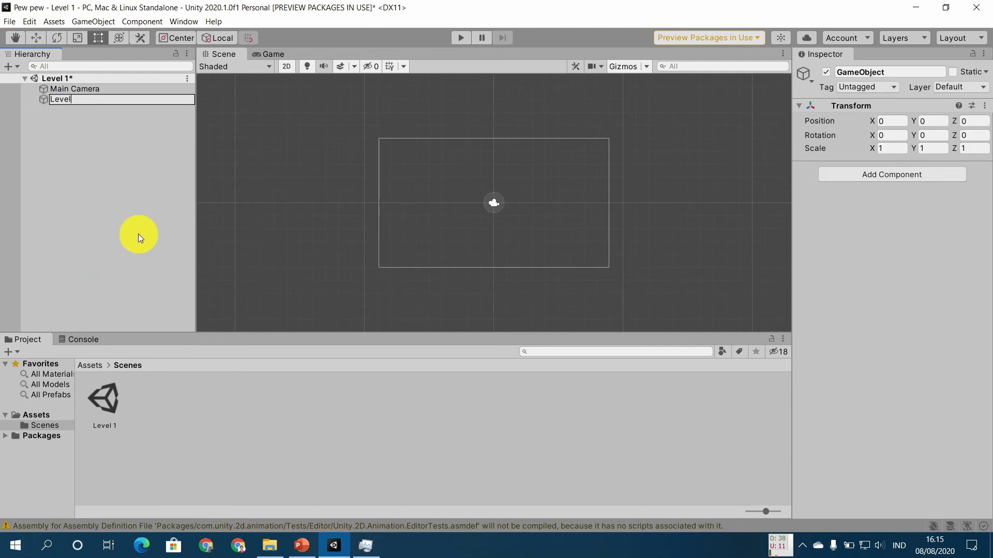
key("Return")
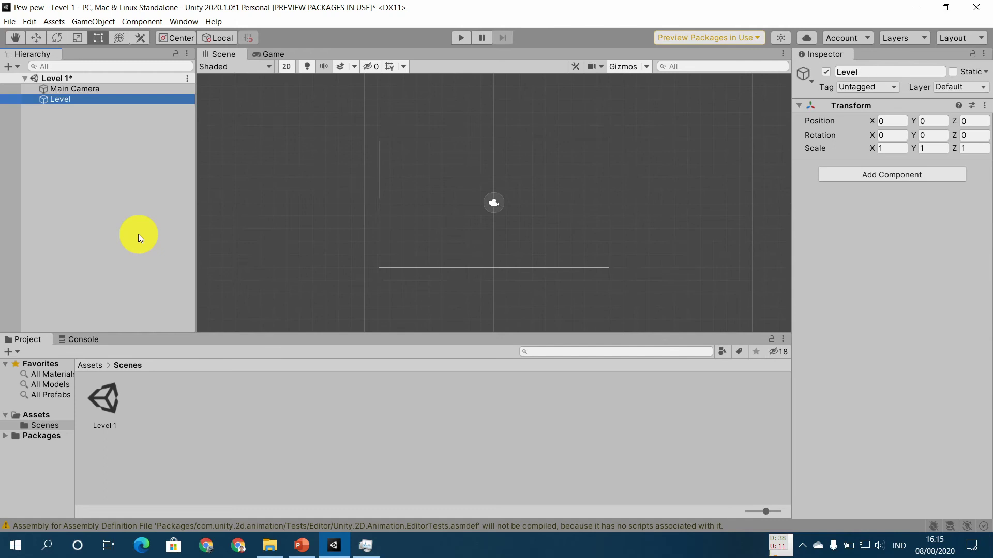
Step: Add empty children '0 - Background' and '1 - Middleground' under Level
right_click(64, 99)
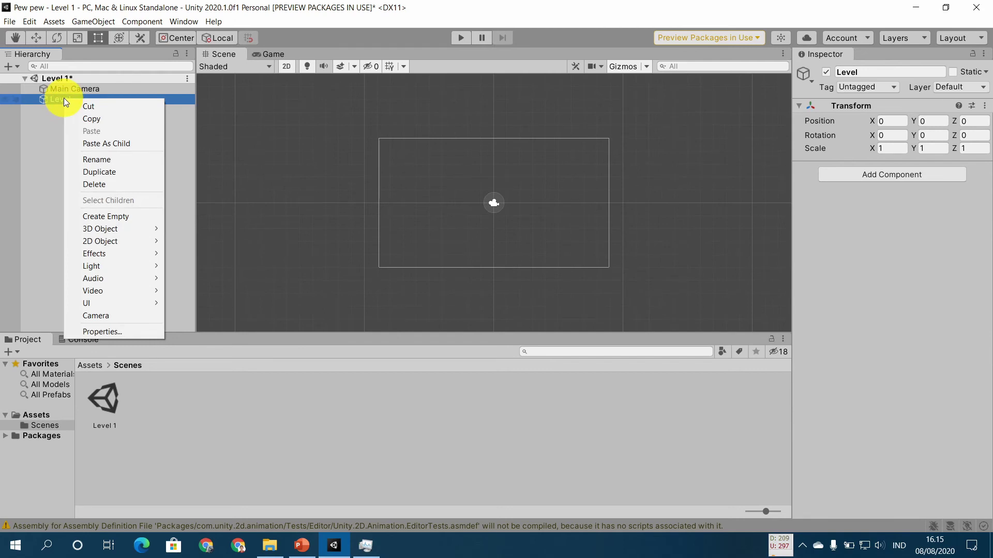
left_click(141, 219)
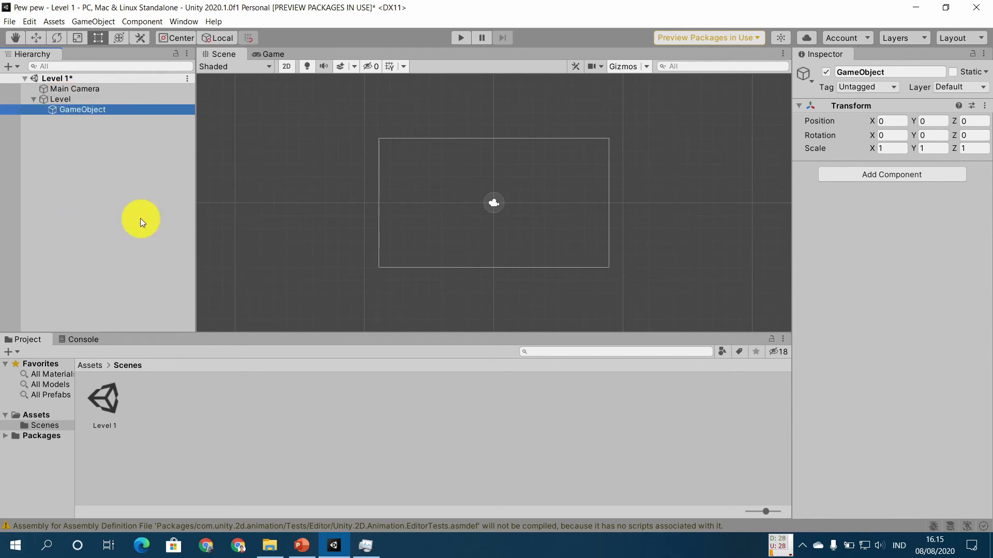
key("F2")
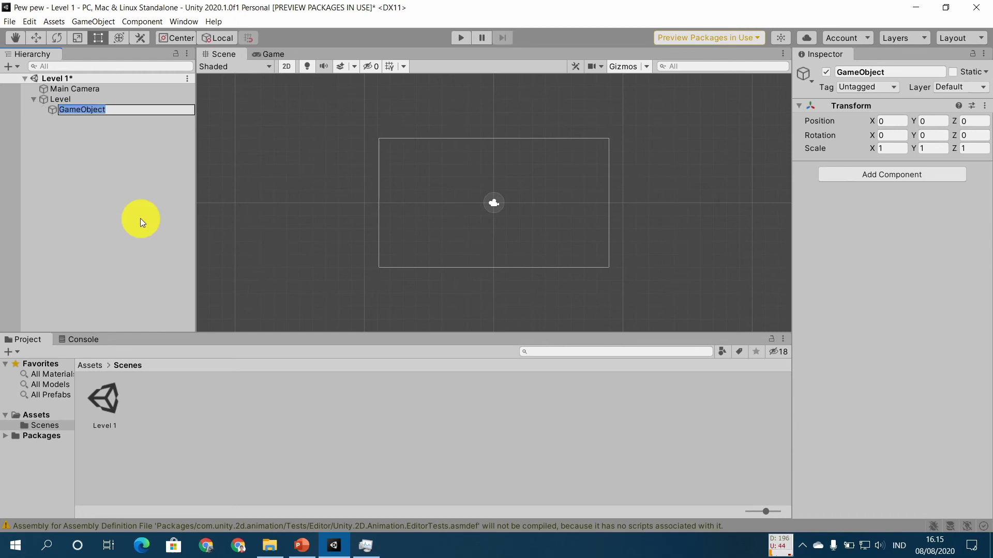
type("0")
type(" - Backgr")
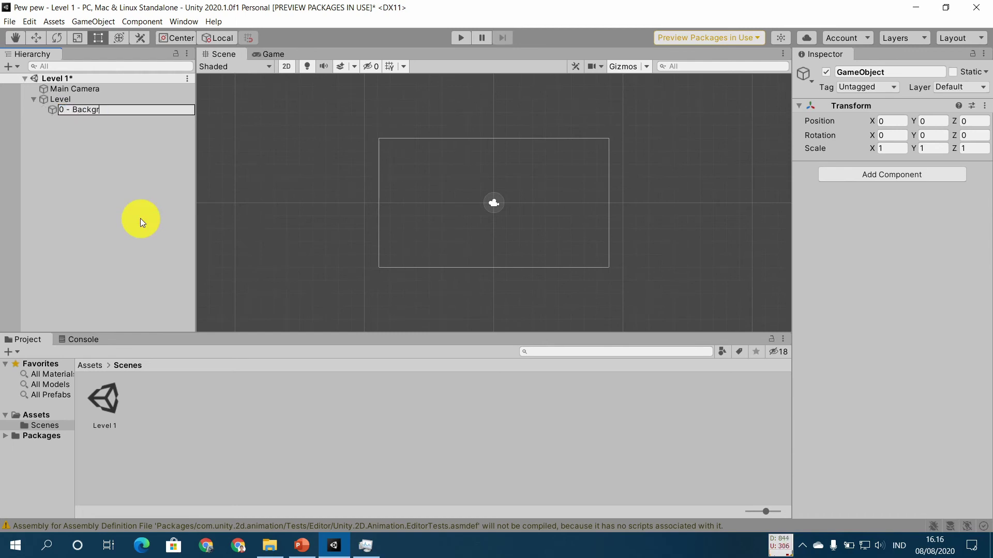
type("ound")
key("Return")
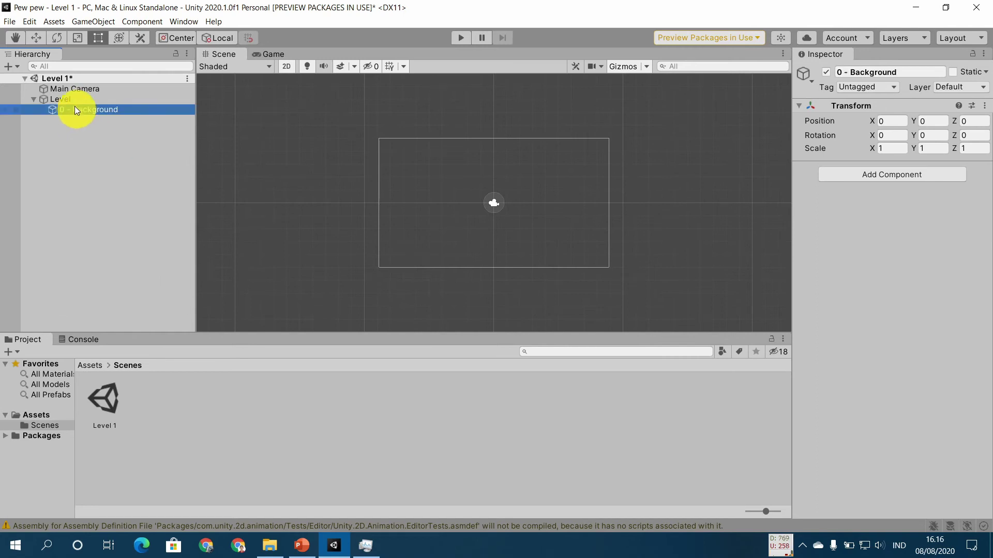
right_click(67, 99)
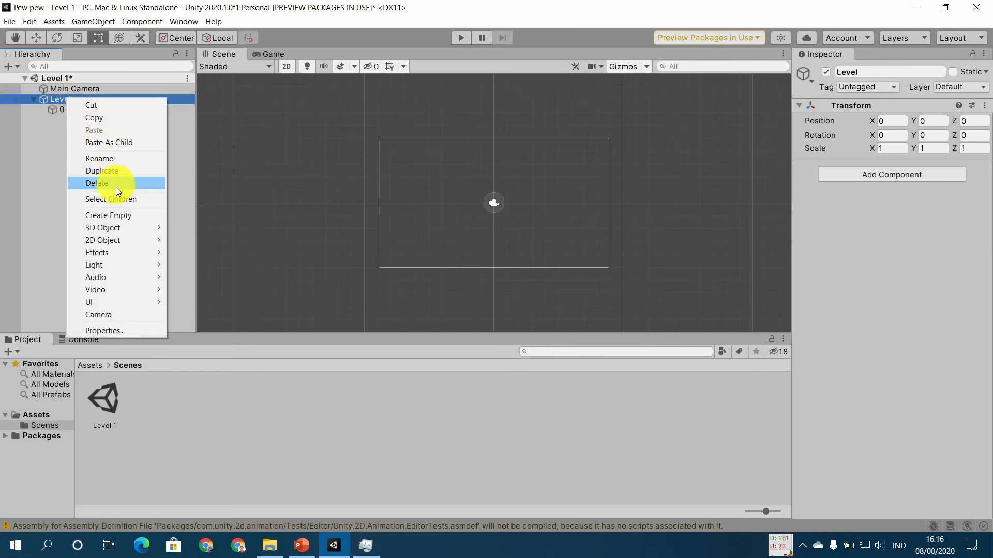
left_click(127, 214)
key("F2")
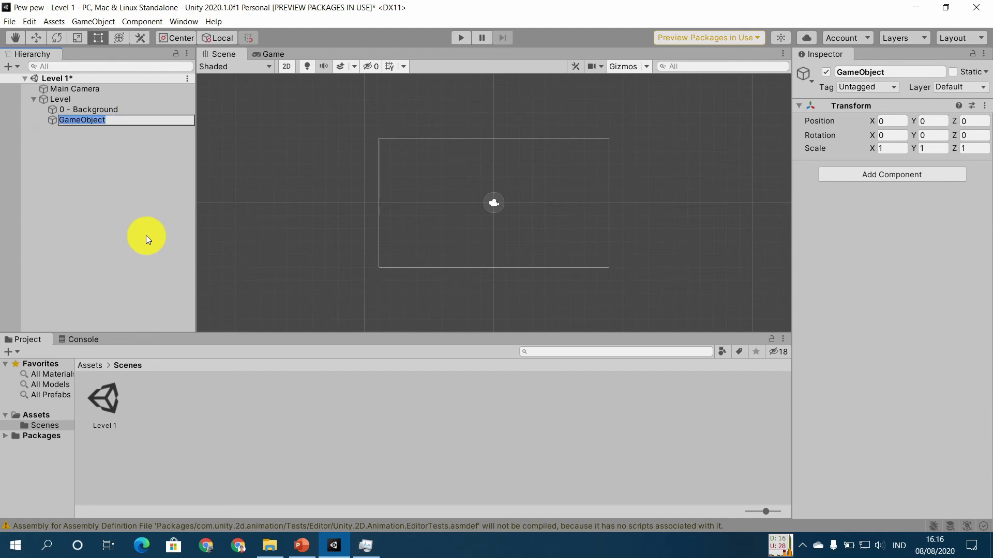
type("1 - Mi")
type("ddleground")
key("Return")
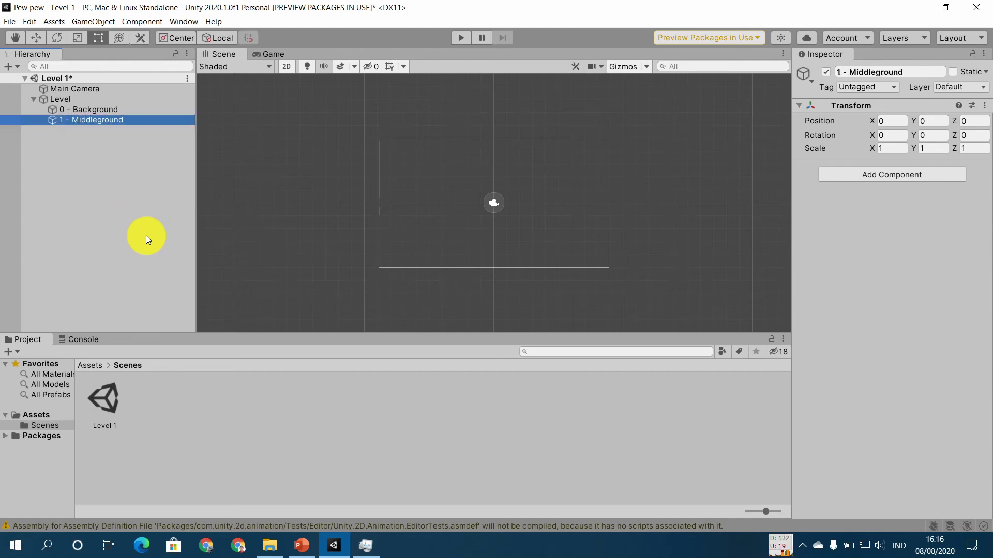
Step: Add a third empty child '2 - Foreground' under Level, then show the Assets folder
right_click(68, 99)
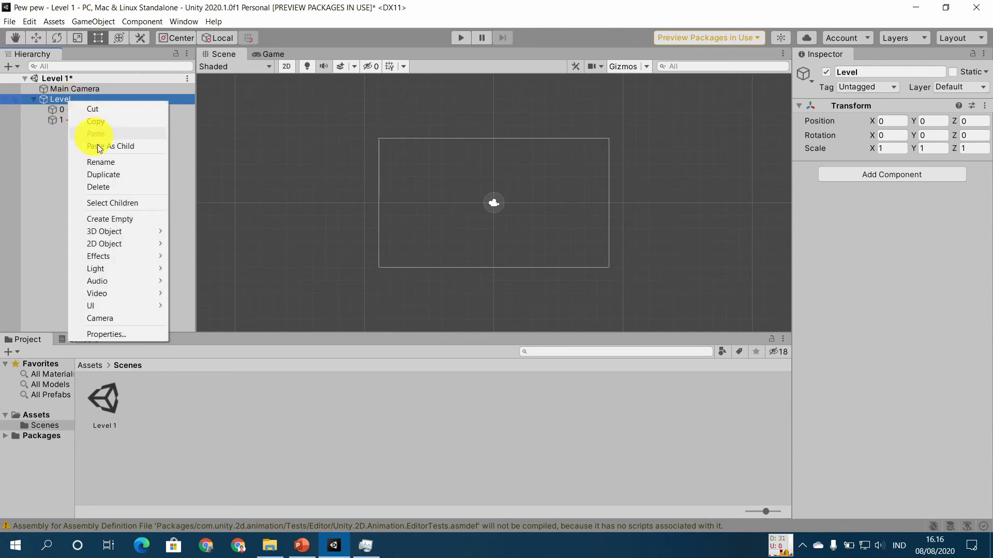
left_click(135, 213)
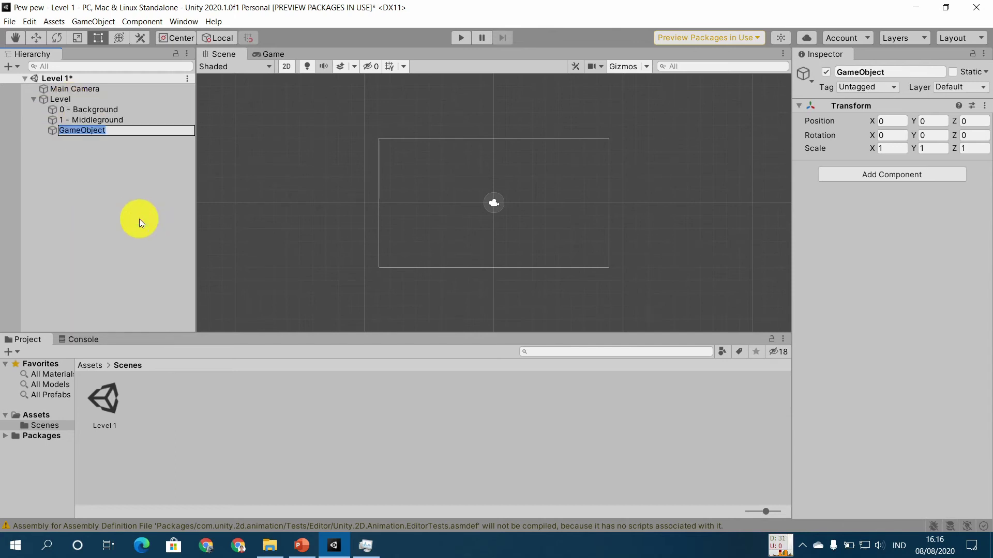
type("2 - ")
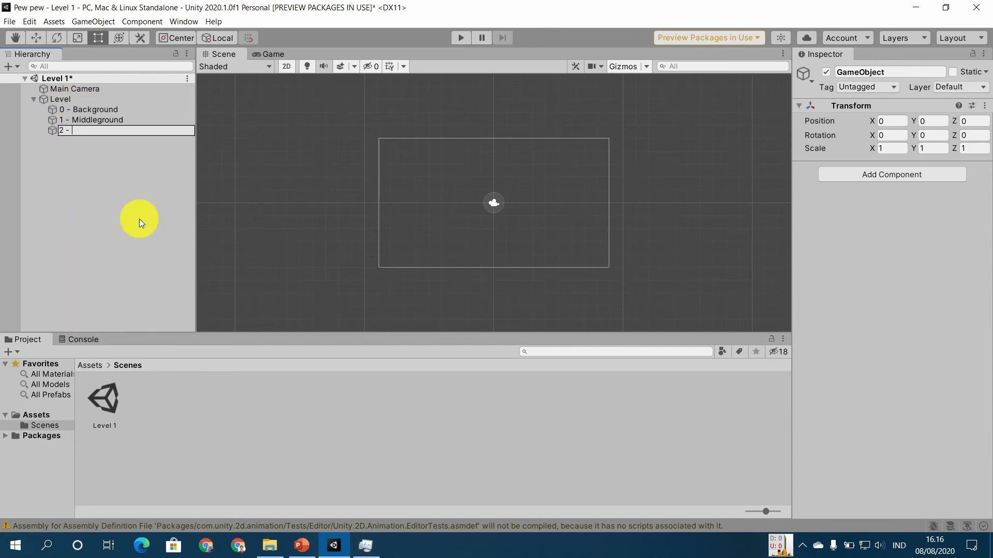
type("Foreground")
key("Return")
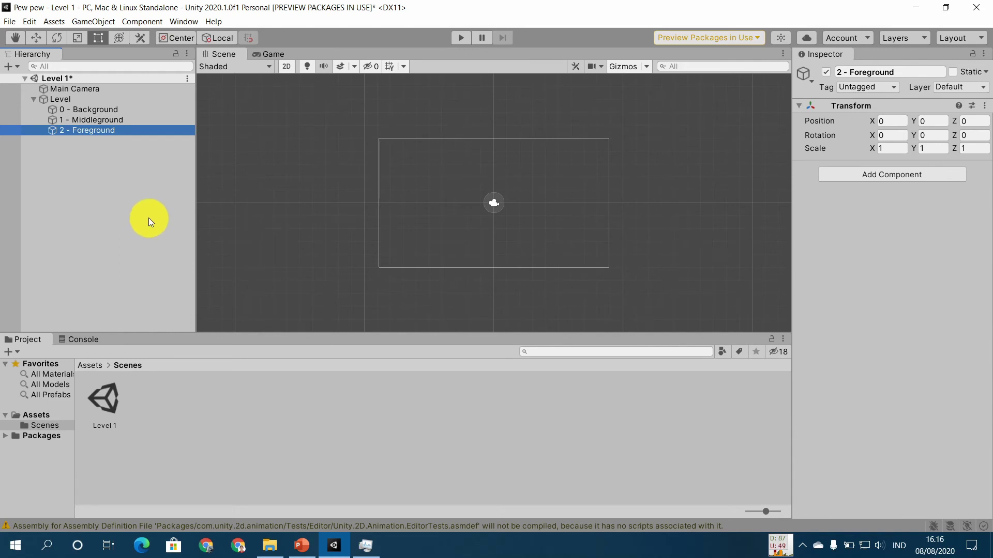
left_click(43, 416)
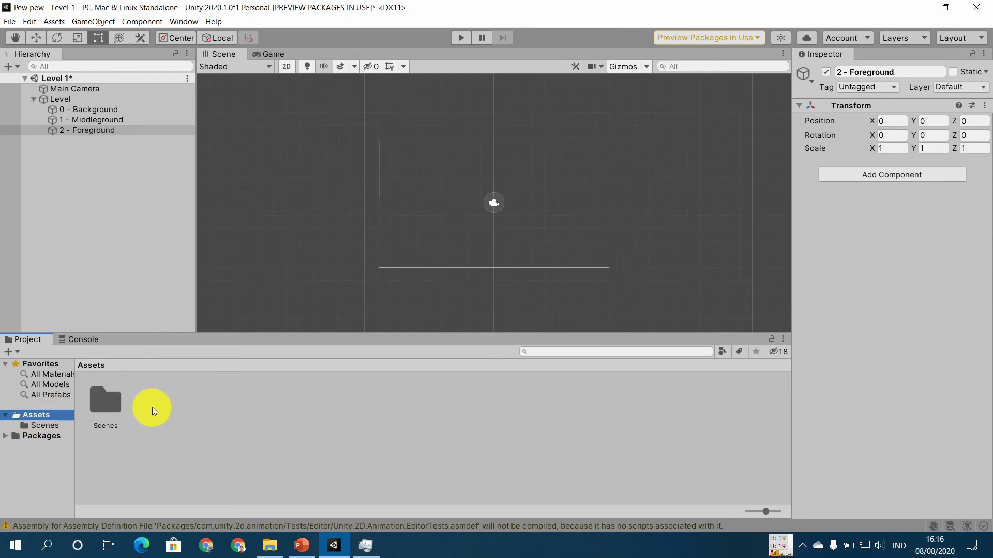
Step: View the 11 PNG sprites in the 2020-2021 Gasal Assets folder, then return to Unity
left_click(269, 546)
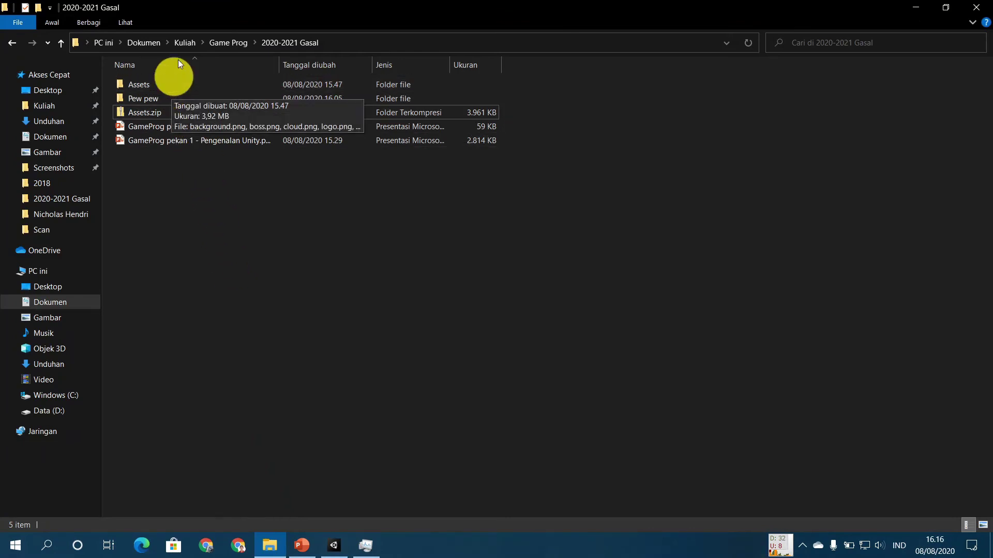
double_click(169, 84)
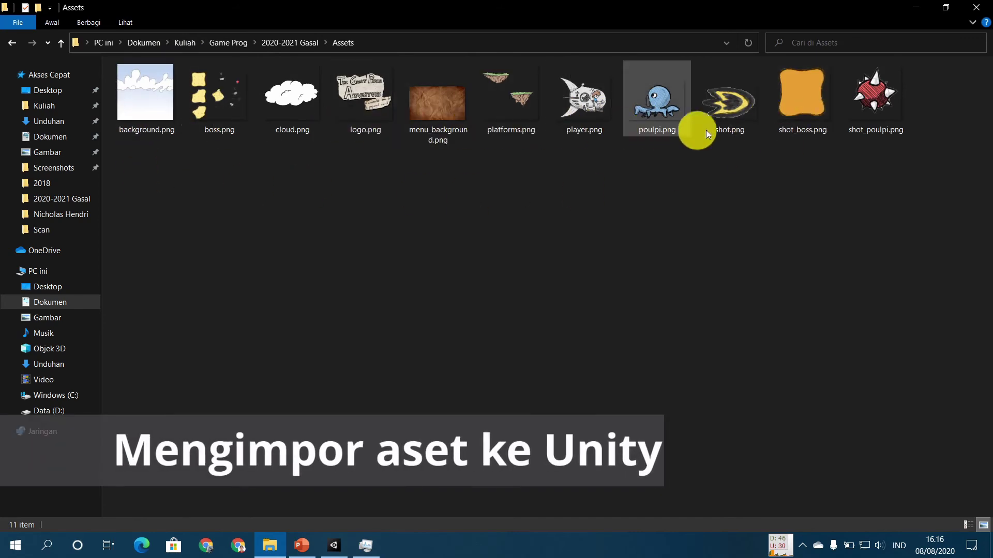
left_click(335, 554)
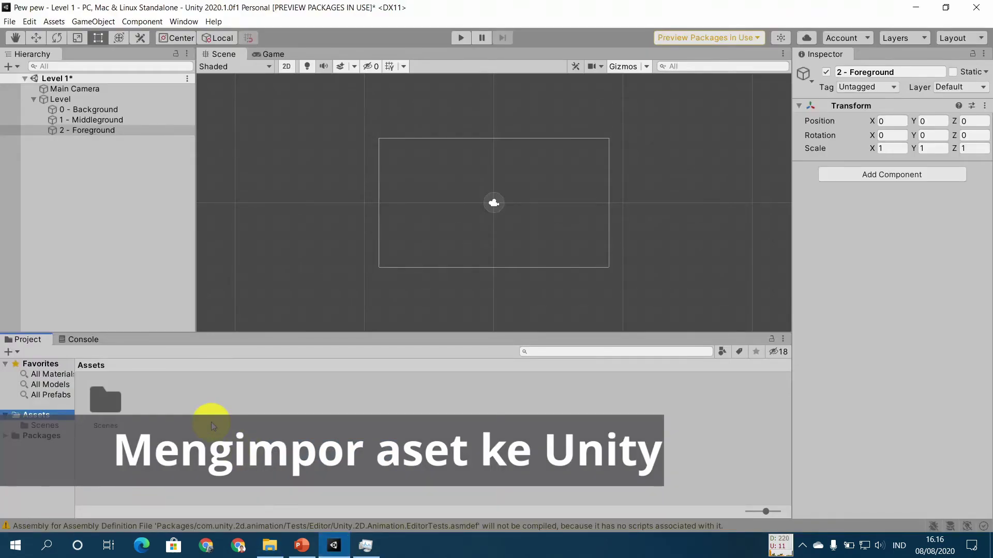
Step: Create a new folder named Sprites under Assets and open it
left_click(212, 424)
right_click(174, 410)
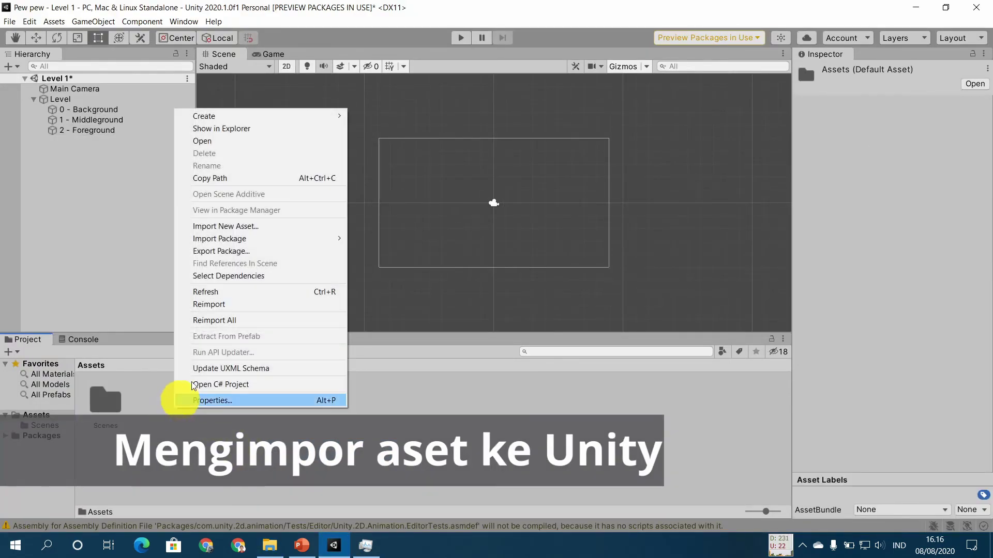
mouse_move(282, 114)
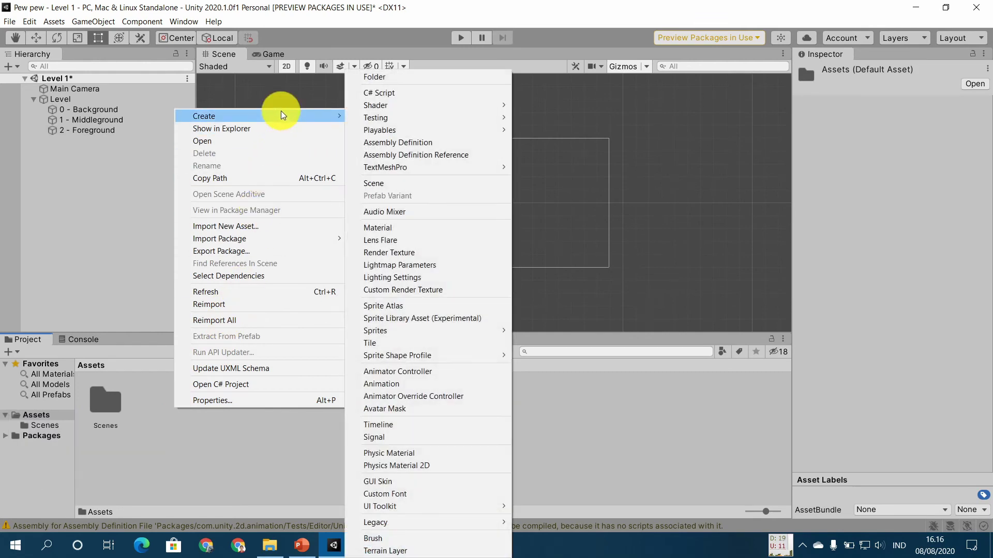
left_click(446, 76)
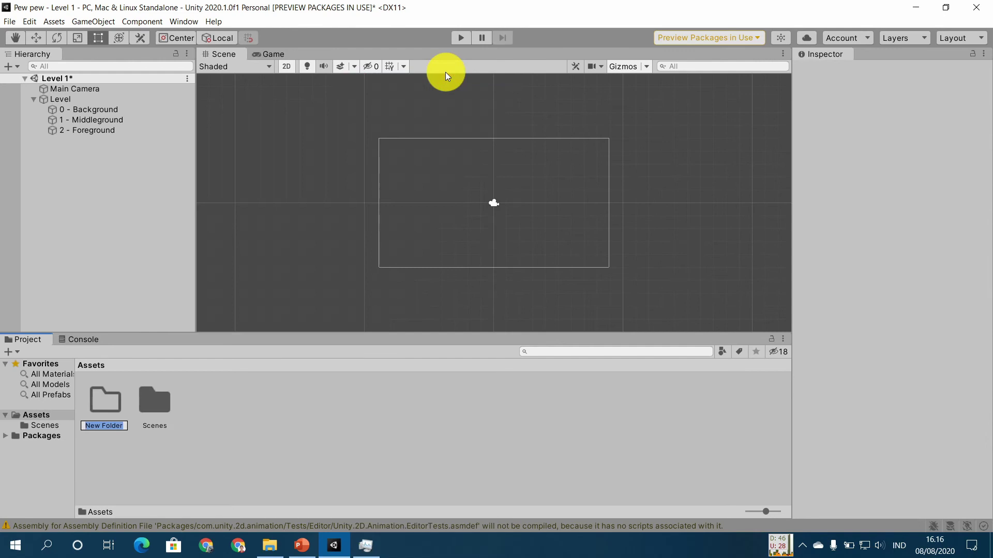
type("Sprite")
type("s")
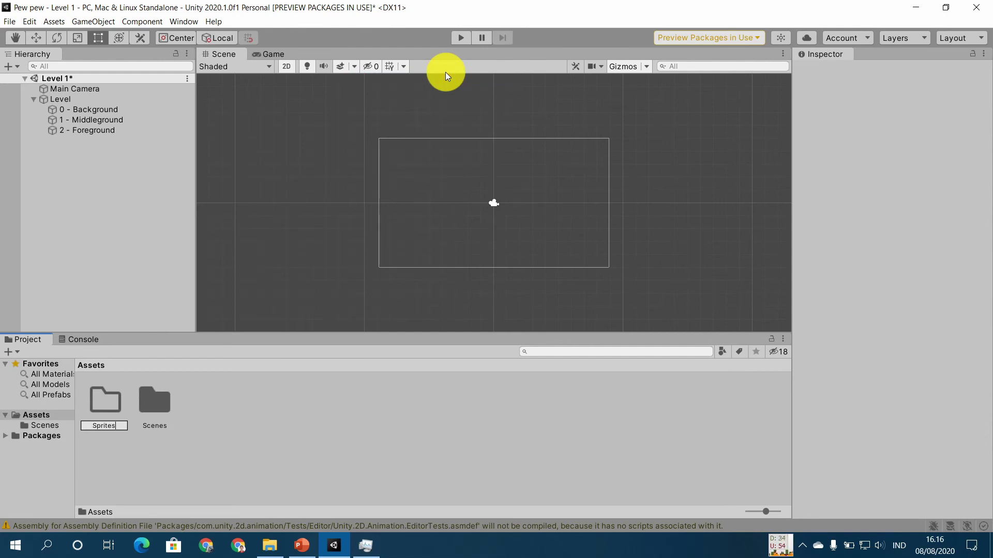
key("Return")
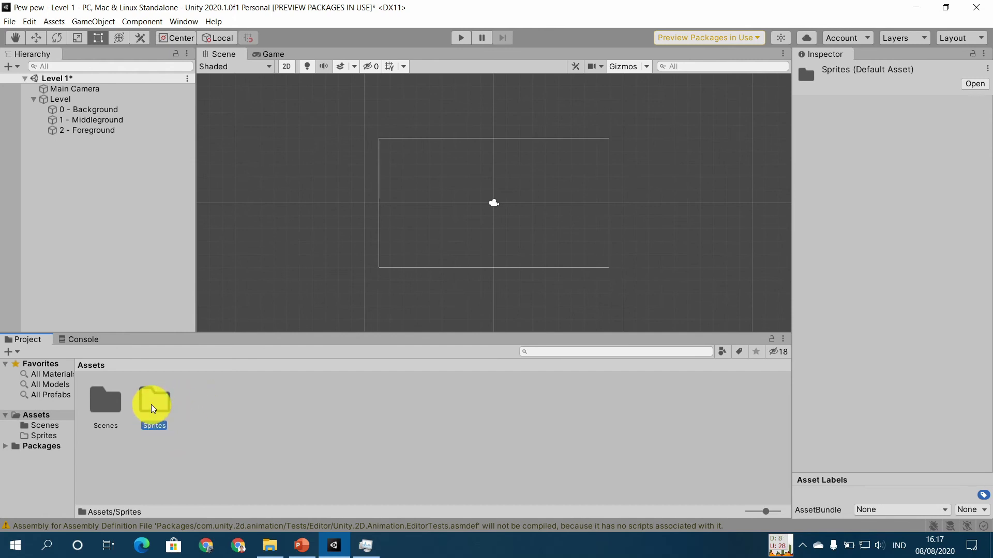
double_click(148, 411)
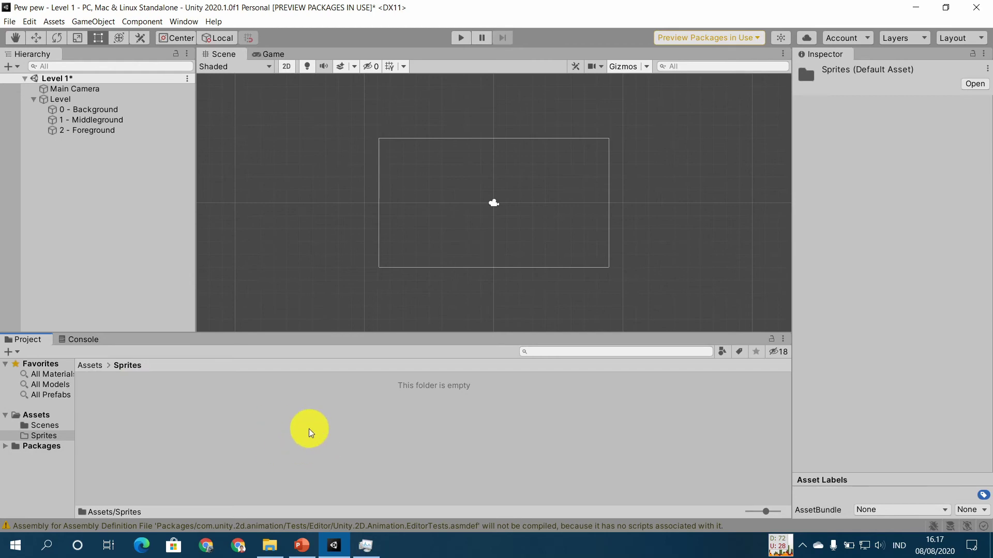
Step: Drag the eleven PNG sprites, player.png through shot_poulpi.png, from File Explorer into Sprites
left_click(273, 547)
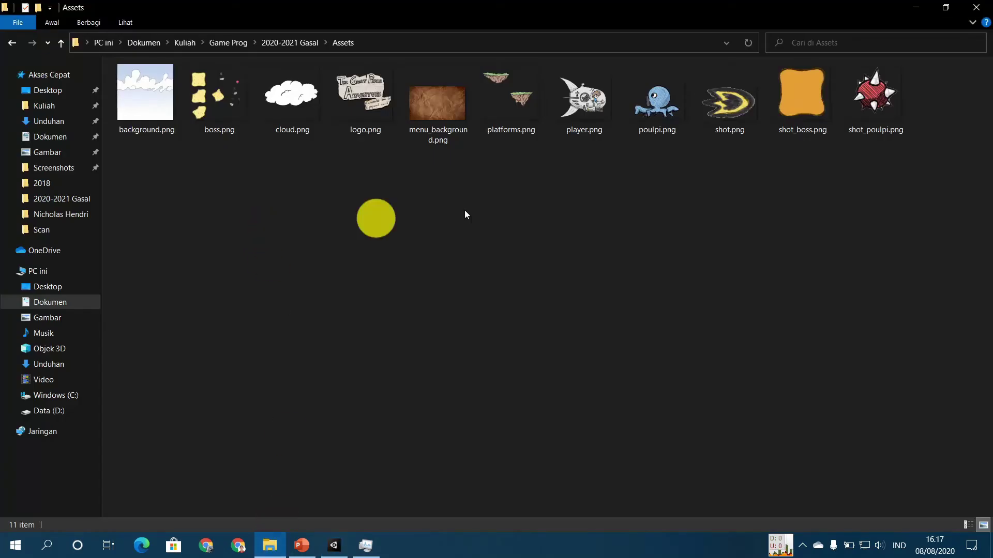
mouse_move(918, 182)
left_mouse_down()
mouse_move(604, 99)
mouse_move(139, 85)
mouse_move(338, 534)
mouse_move(334, 463)
left_mouse_up()
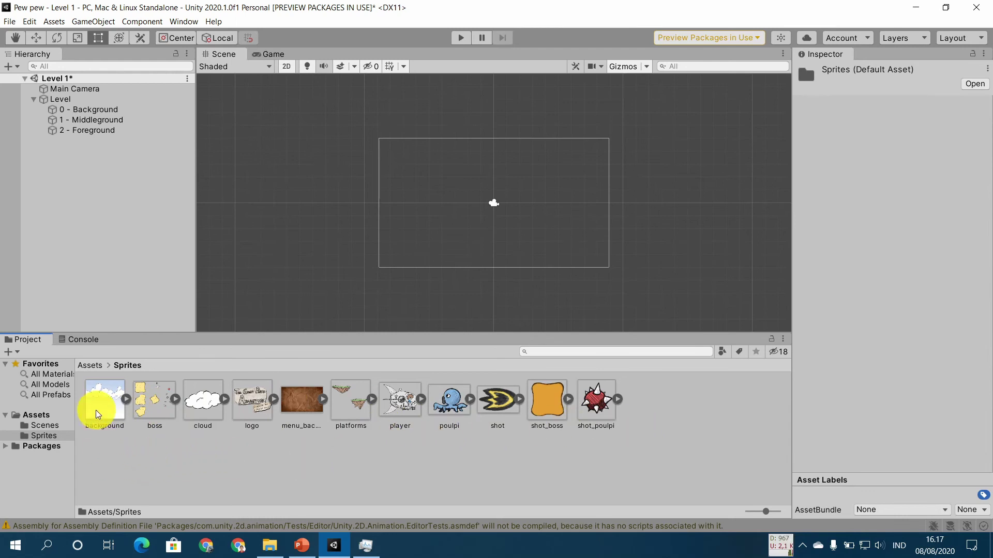
Step: Inspect the background sprite's import settings, then go back to the Assets root
left_click(106, 430)
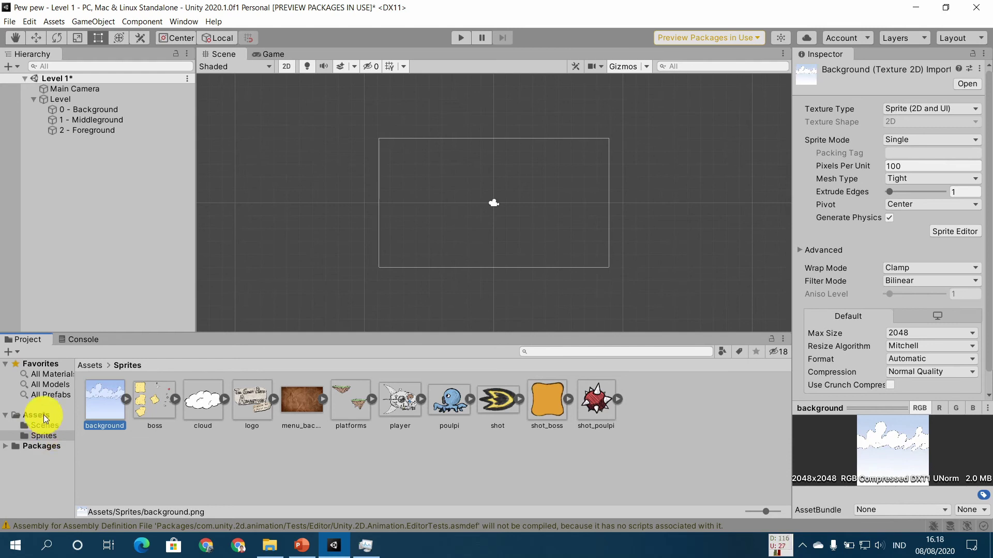
left_click(45, 418)
Step: Create two new folders in Assets named Prefabs and Scripts
left_click(223, 415)
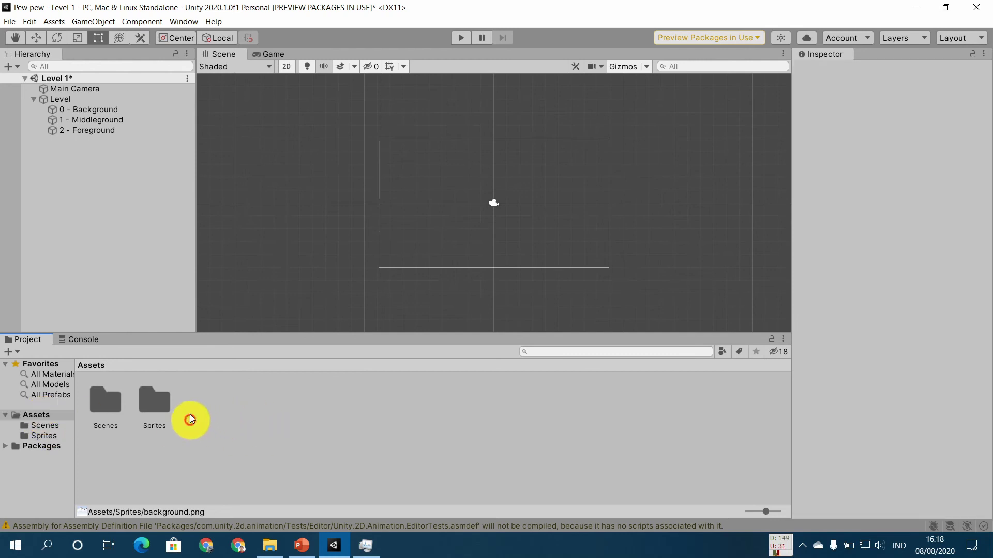
right_click(201, 410)
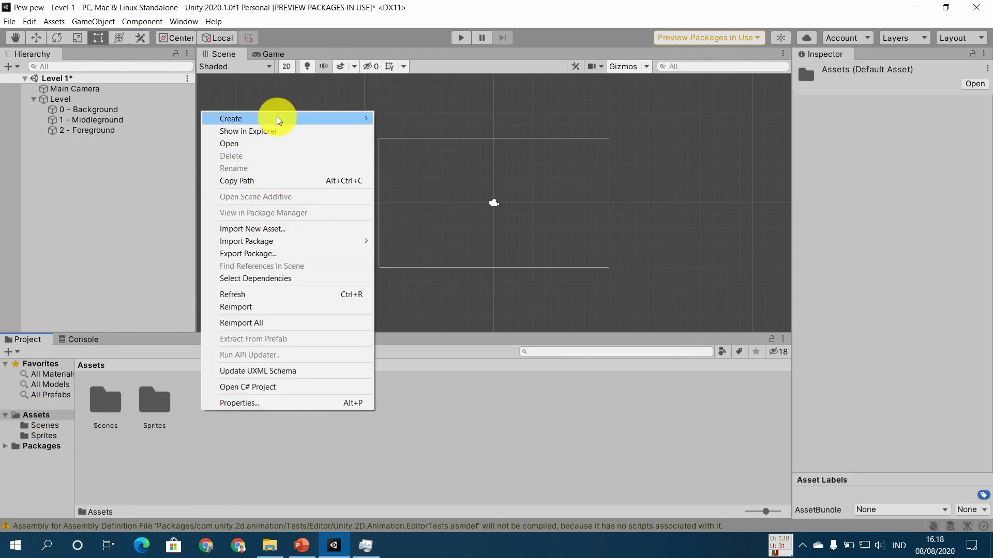
mouse_move(313, 120)
left_click(427, 76)
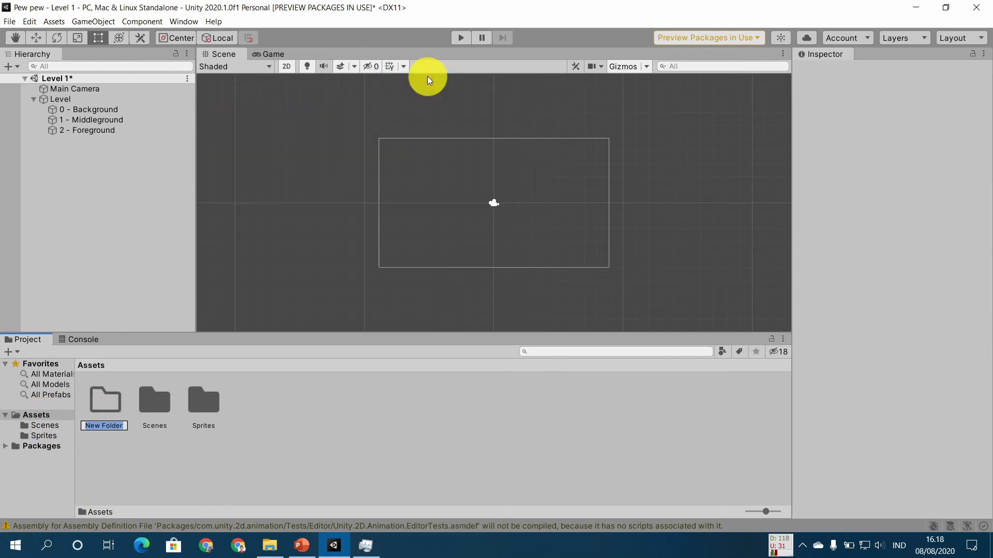
type("Prefabs")
key("Return")
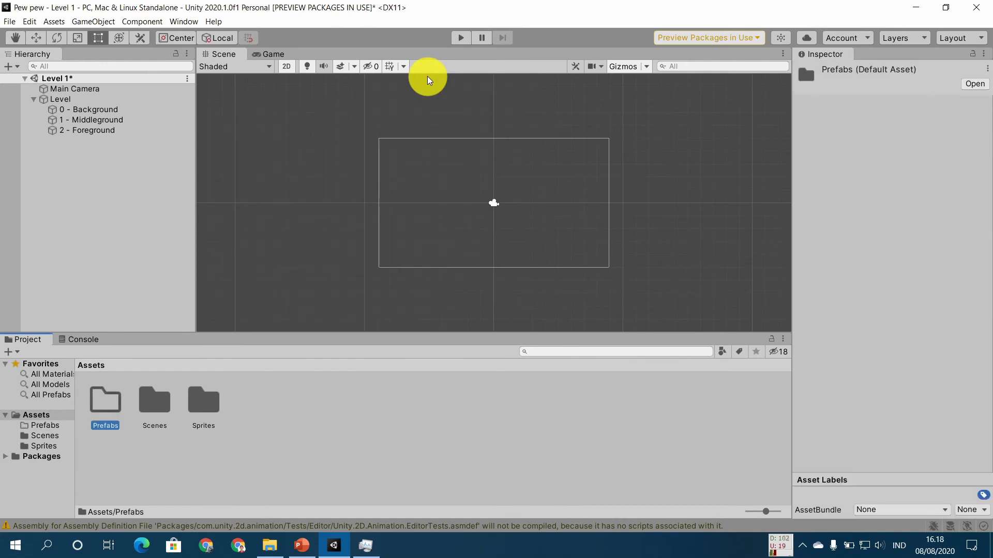
right_click(249, 427)
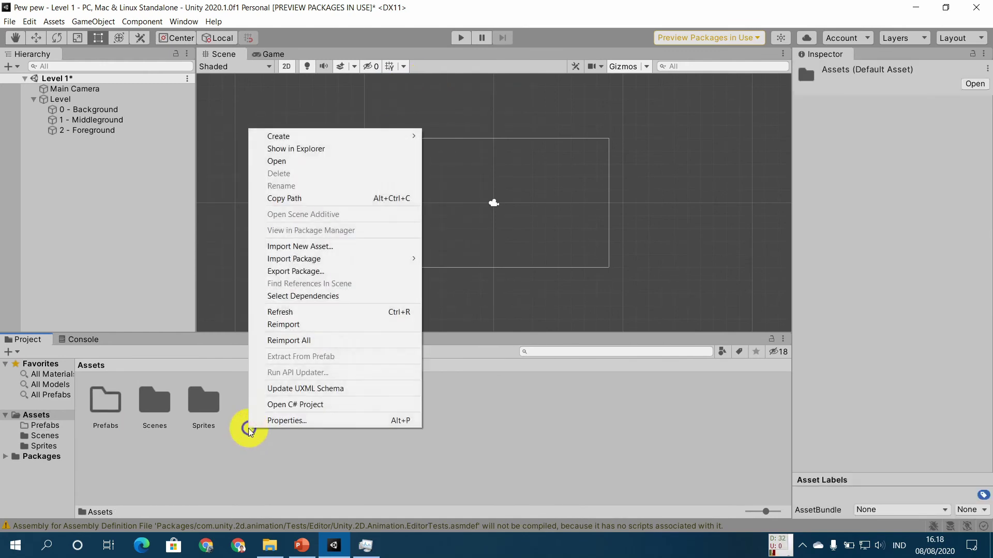
mouse_move(363, 137)
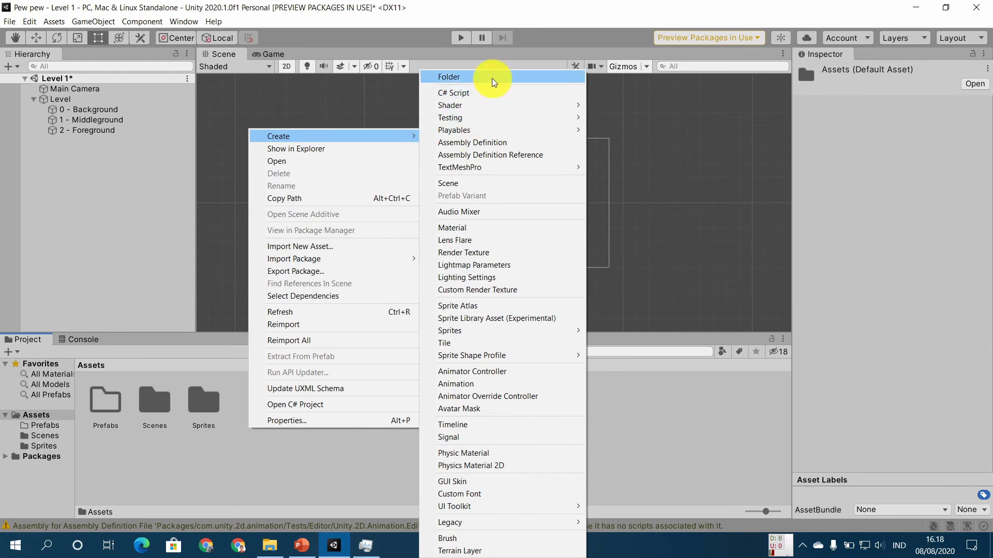
left_click(491, 77)
type("Script")
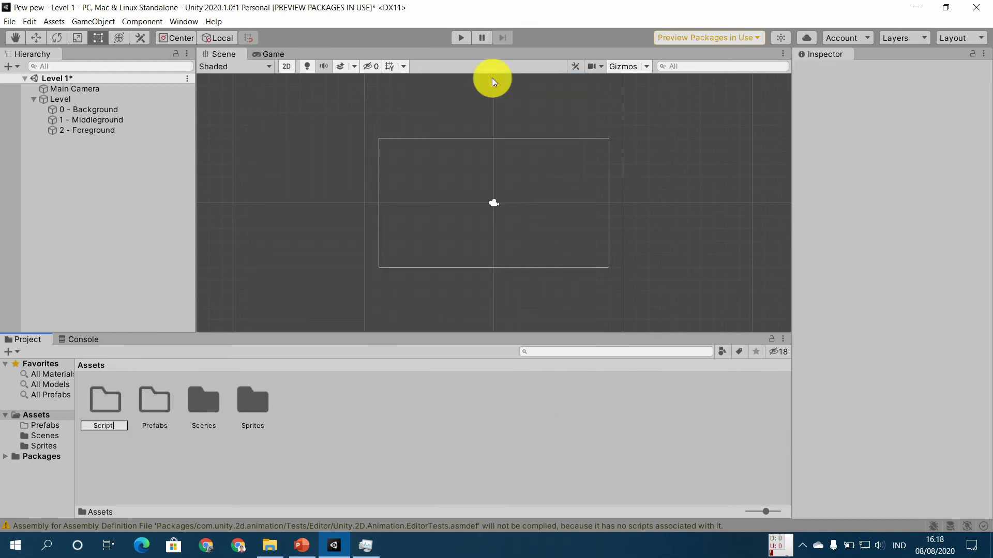
type("s")
key("Return")
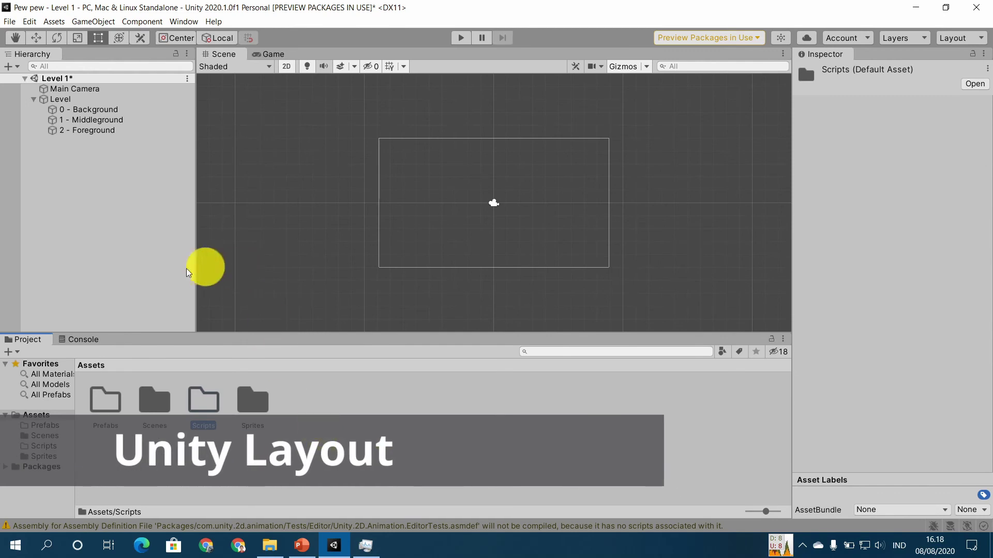
Step: Apply the 2 by 3 editor layout and give the Game view a 16:9 aspect
left_click(96, 255)
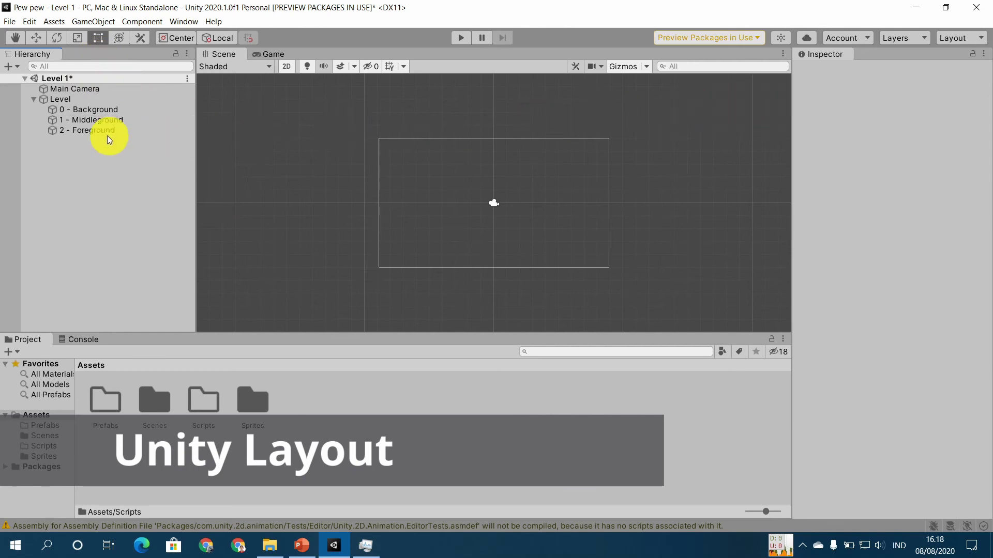
left_click(956, 39)
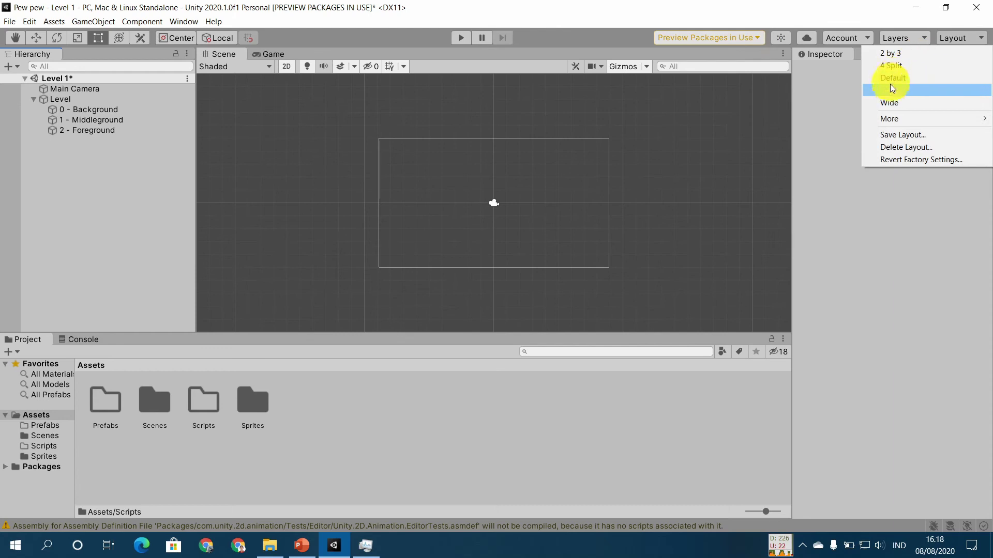
left_click(880, 52)
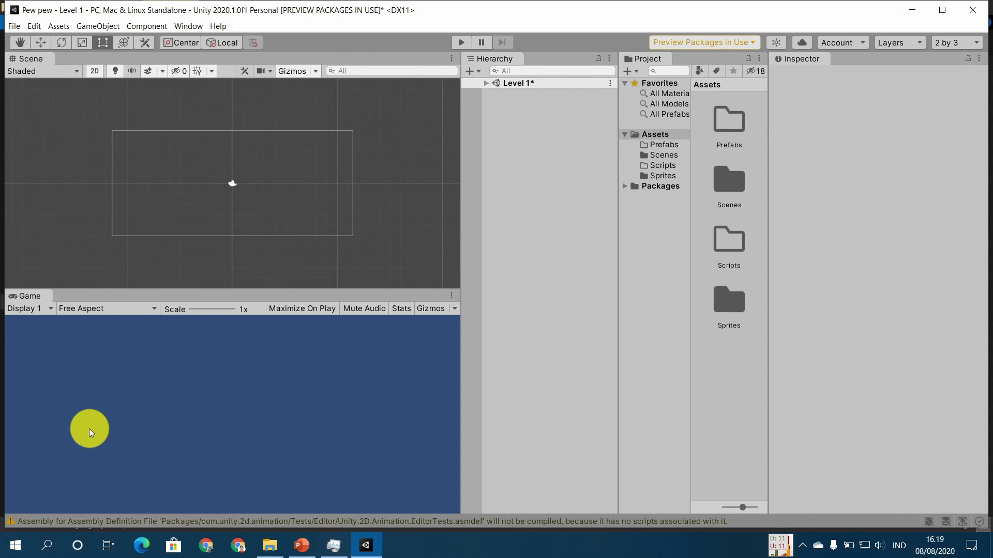
left_click(119, 312)
left_click(135, 411)
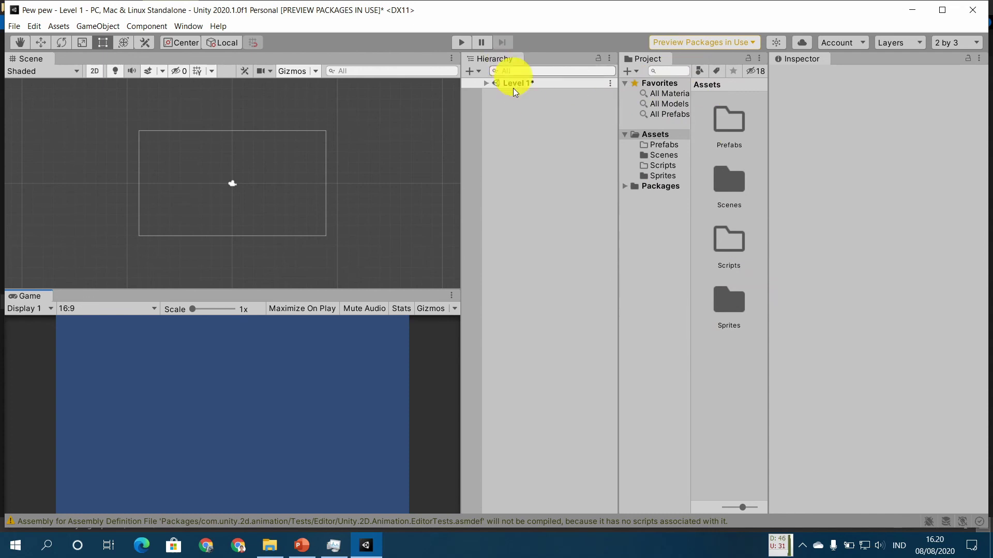
Step: Dock the Project panel under the Hierarchy, make it taller, and widen Scene and Game views
left_click_drag(646, 58, 522, 394)
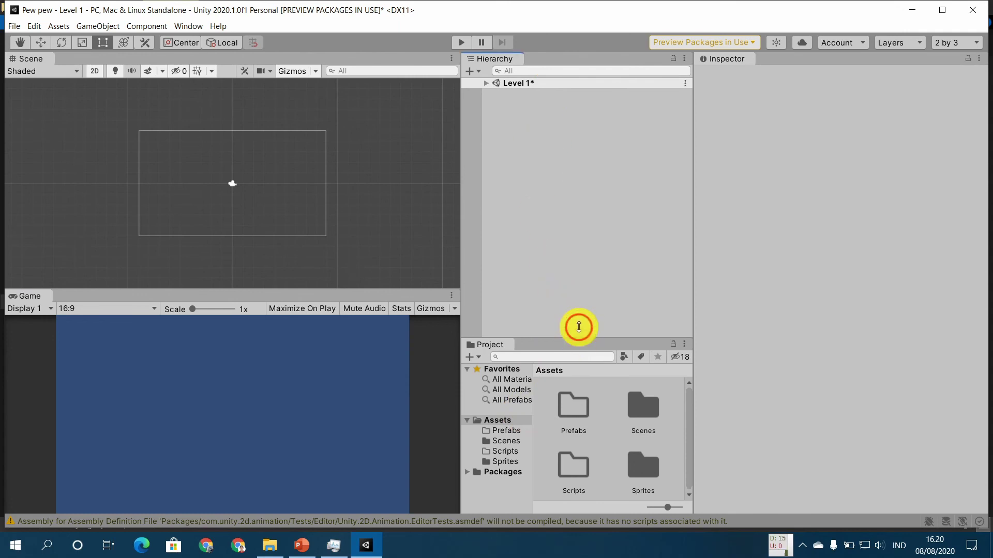
left_click_drag(579, 339, 577, 290)
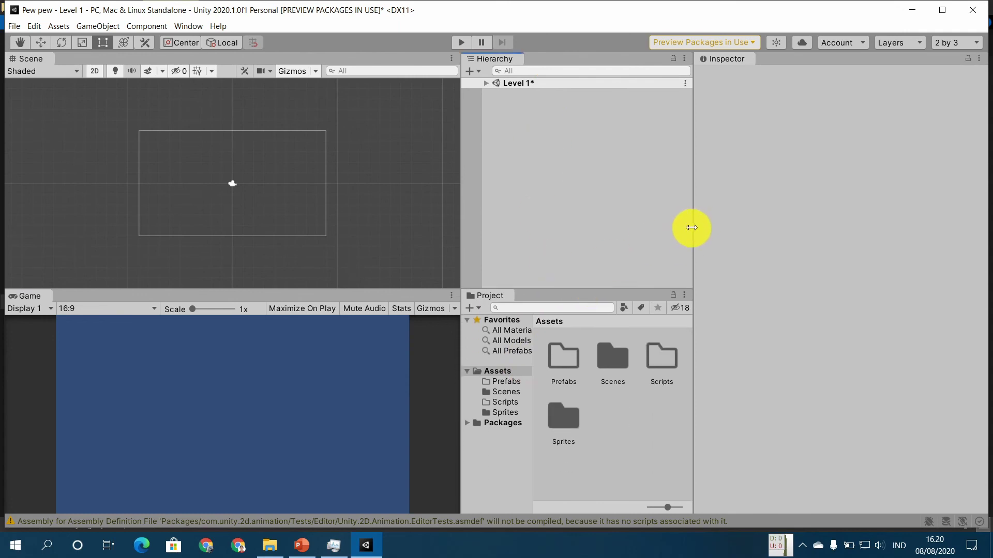
left_click_drag(692, 228, 822, 229)
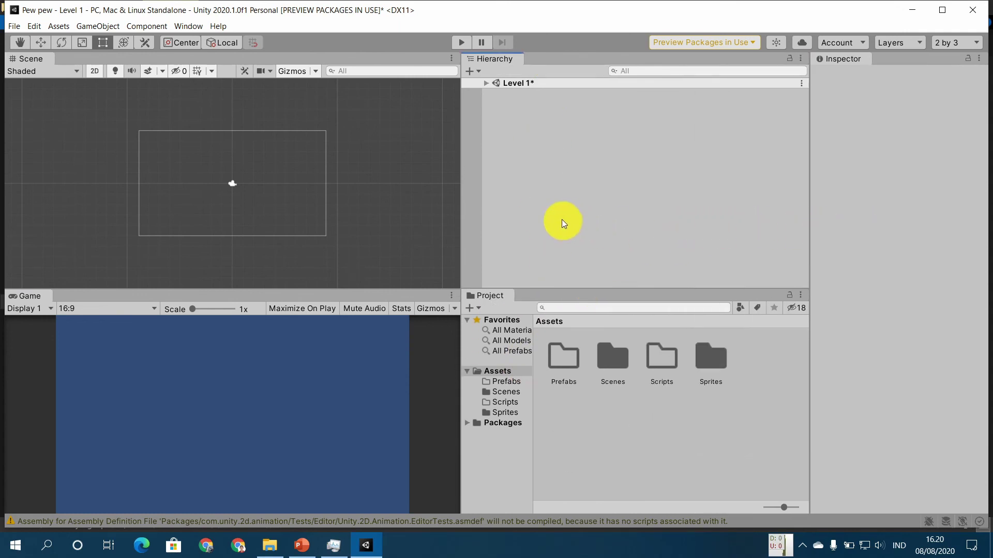
mouse_move(461, 220)
left_mouse_down()
mouse_move(634, 221)
mouse_move(622, 225)
left_mouse_up()
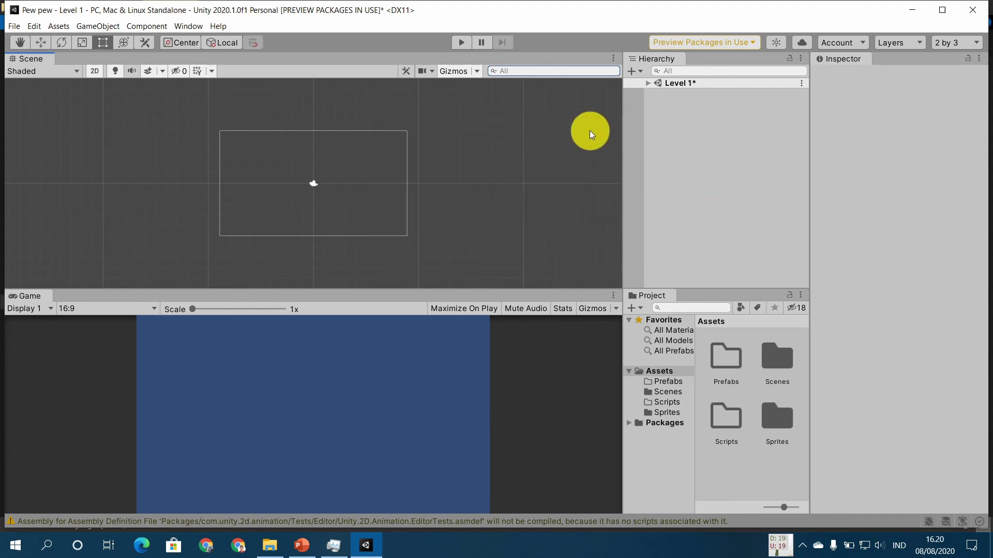
Step: Maximize Unity and save the current arrangement as the layout 'My layout'
double_click(528, 15)
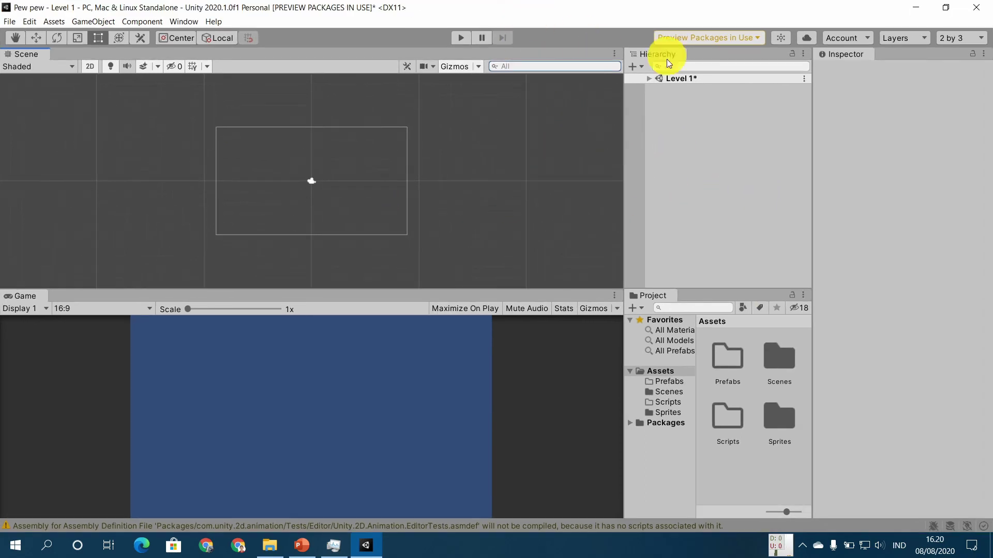
left_click(953, 40)
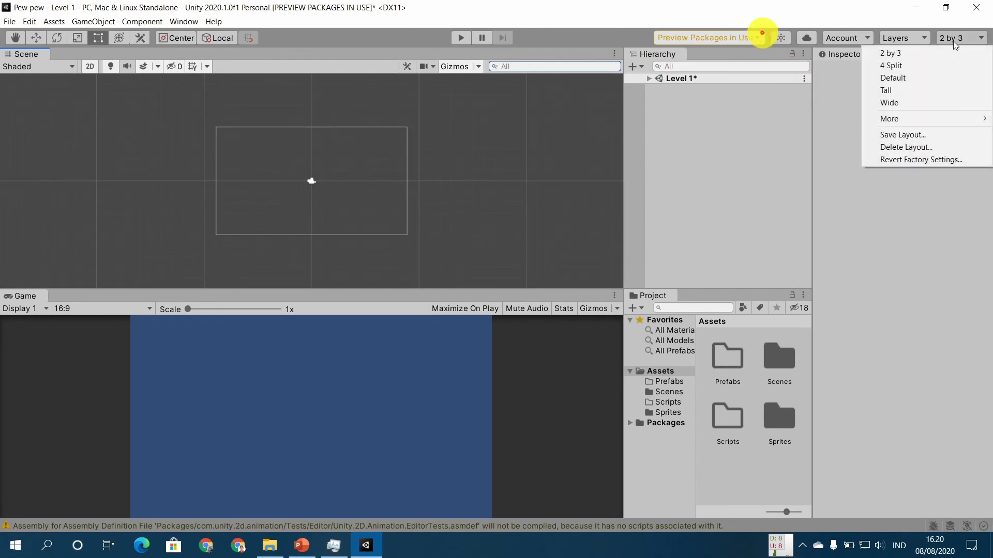
left_click(878, 137)
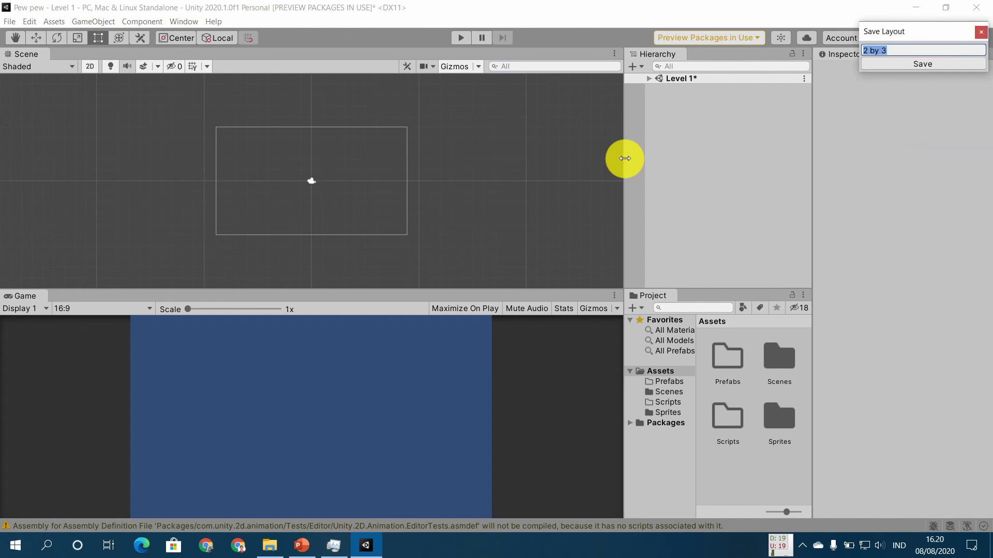
type("My layout")
key("Return")
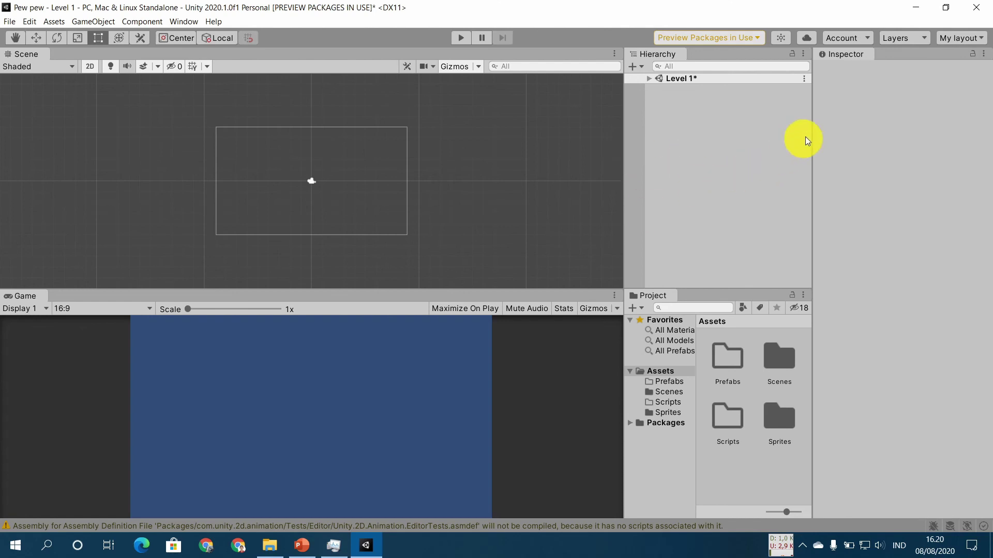
Step: Switch to the Default layout, then reapply My layout
left_click(953, 39)
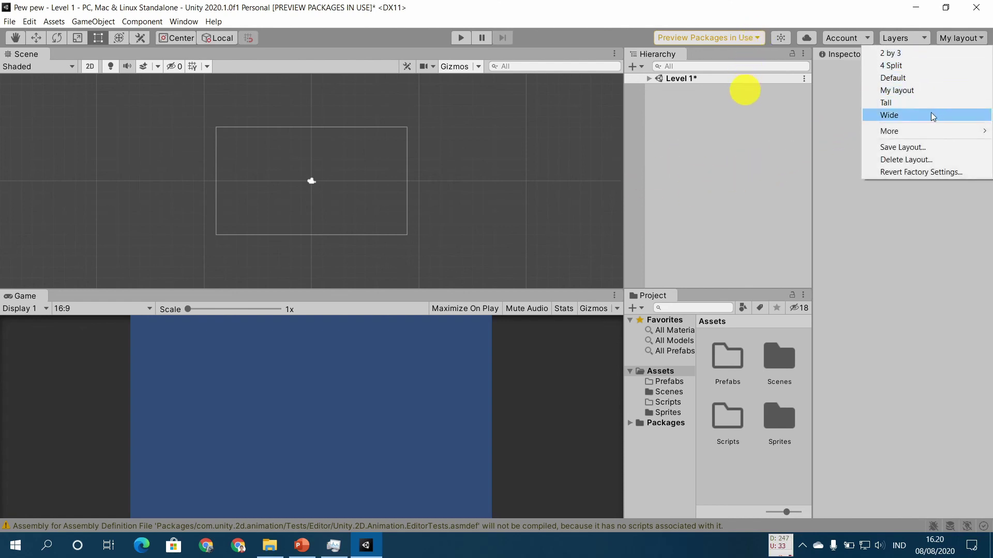
left_click(937, 80)
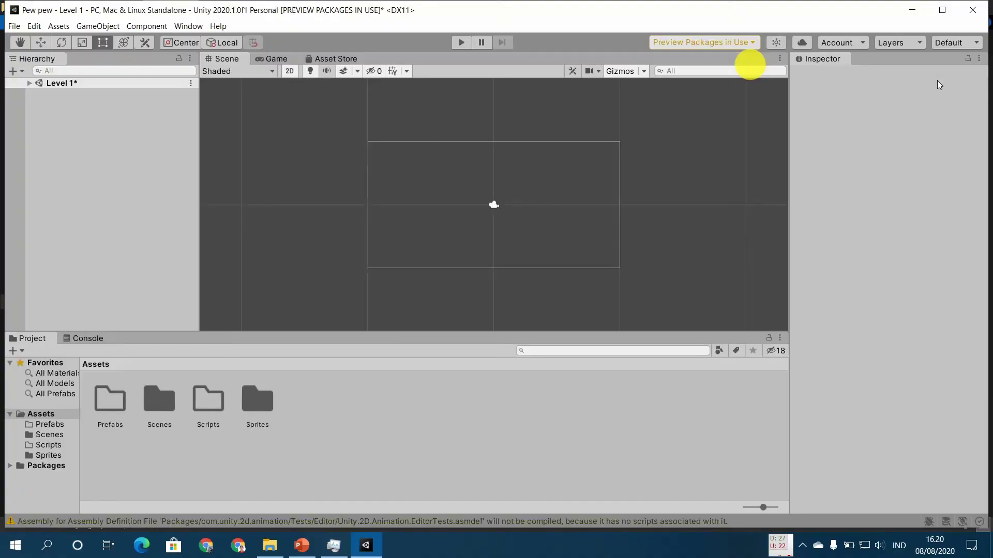
left_click(954, 41)
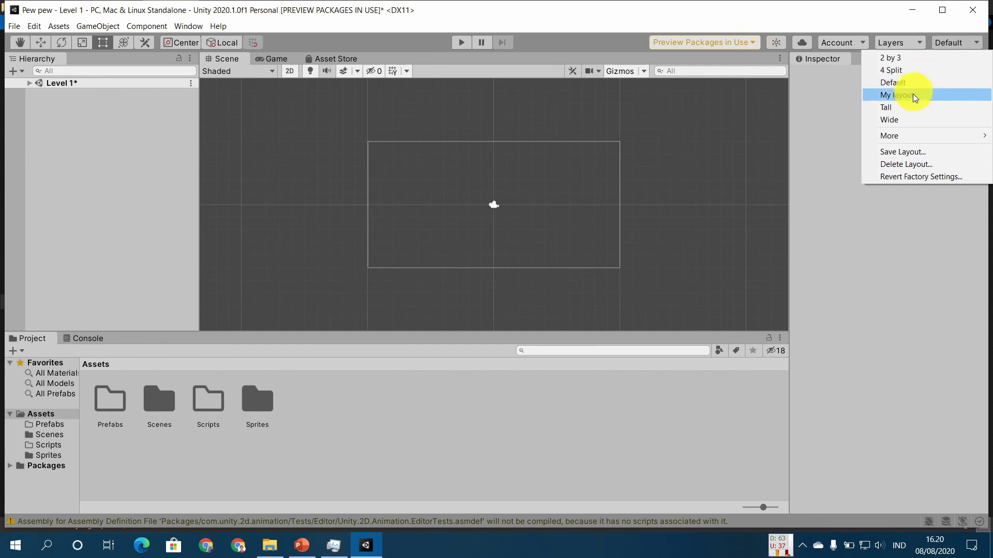
left_click(895, 95)
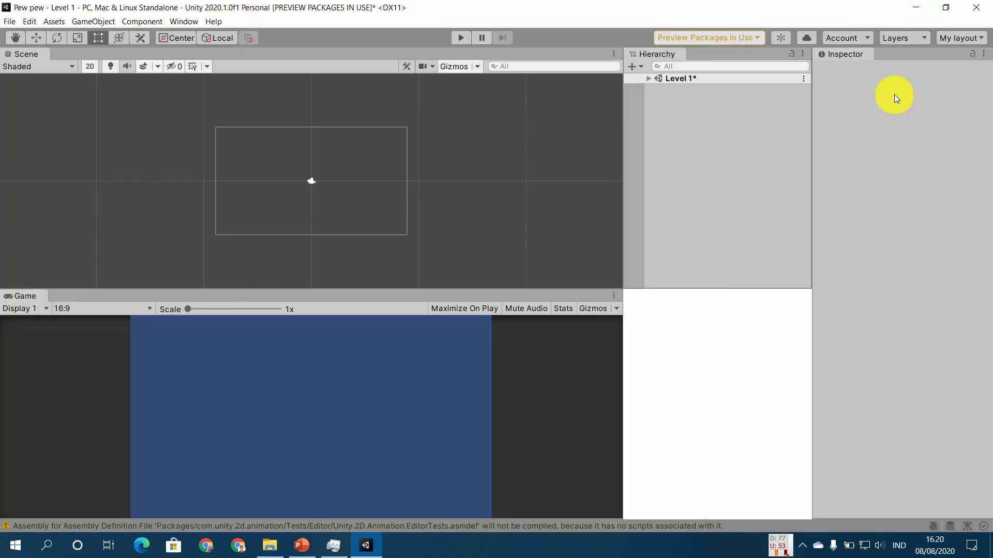
left_click(546, 18)
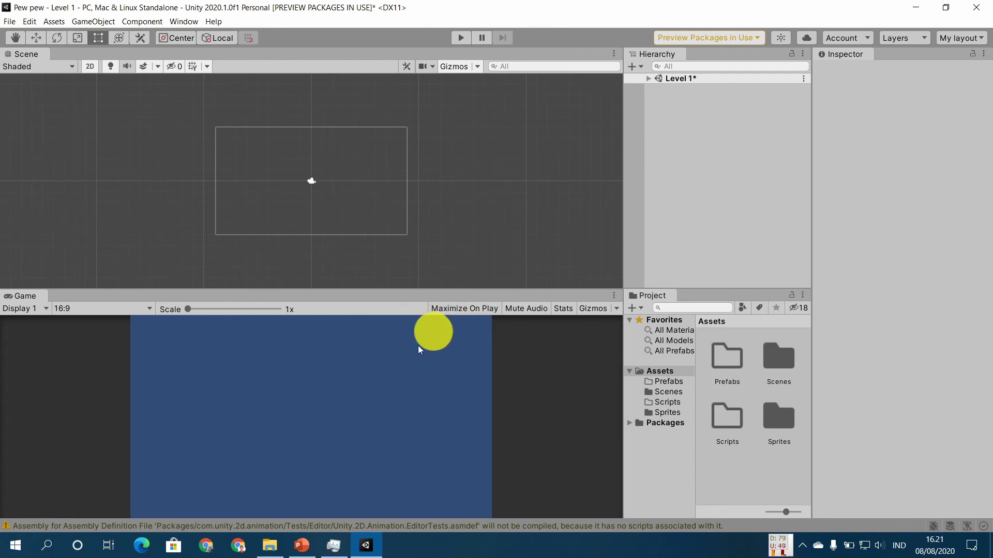
Step: Advance the lecture slides to slide 17, 'Hirarki Game Object', then return to Unity
left_click(307, 549)
key("Right")
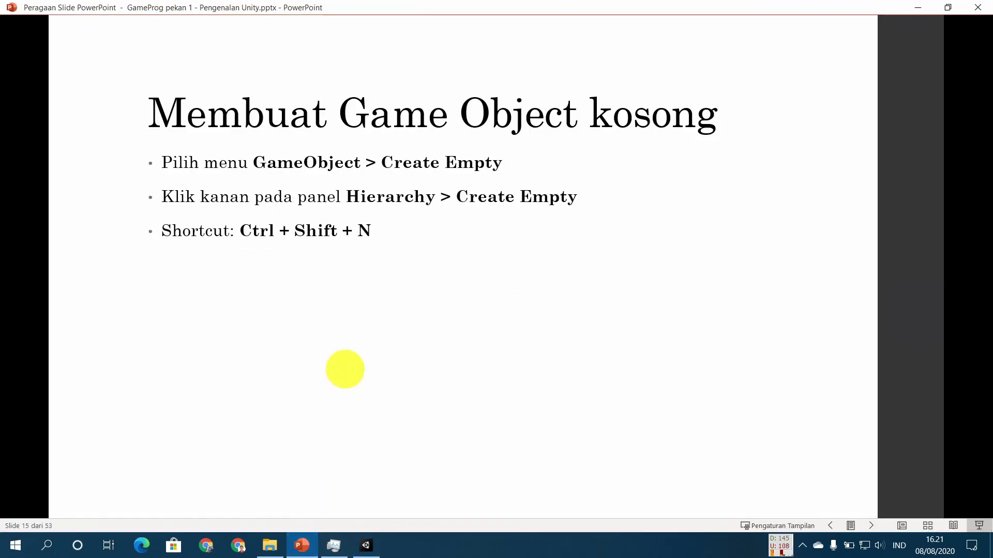
left_click(345, 369)
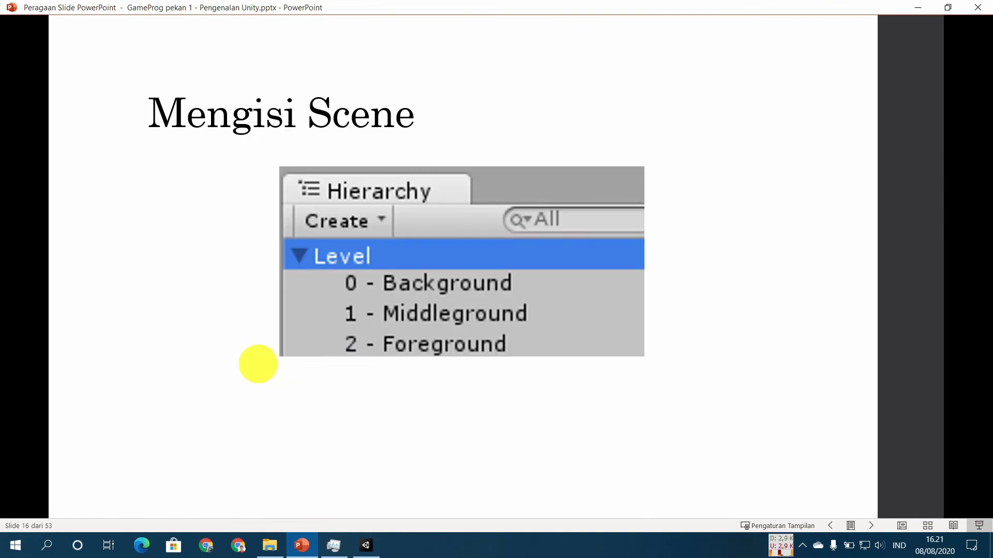
left_click(258, 364)
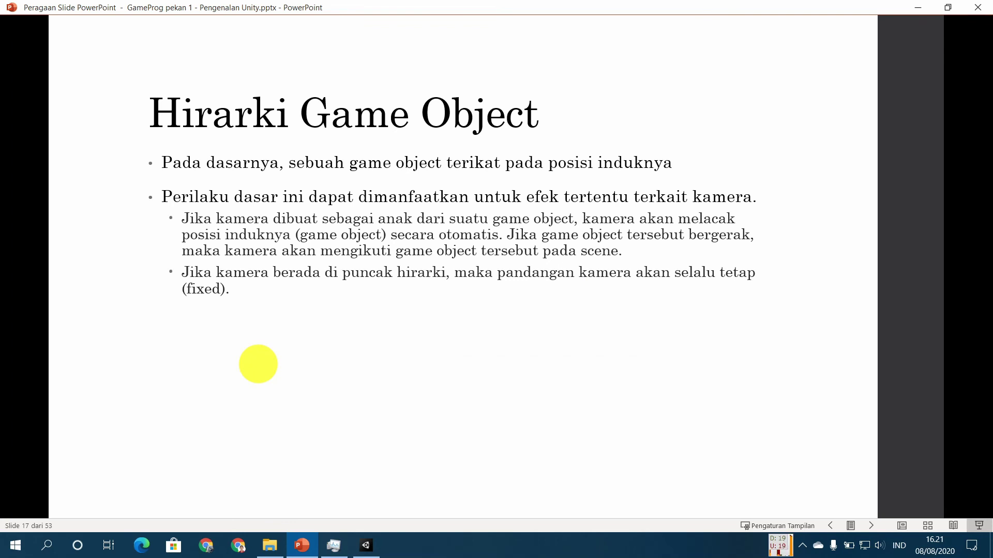
left_click(365, 545)
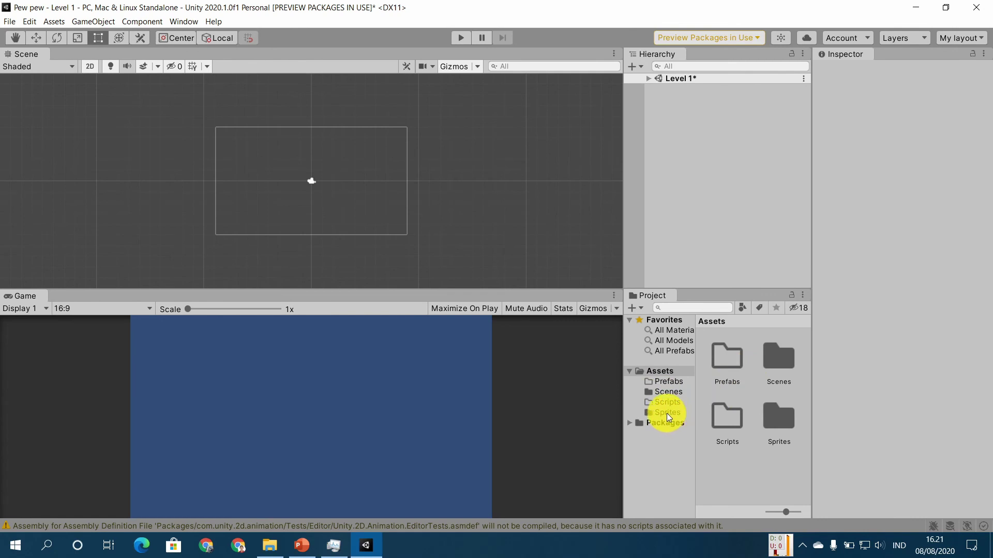
Step: Expand Level 1 and Level in the Hierarchy to reveal the three layer children
left_click(649, 79)
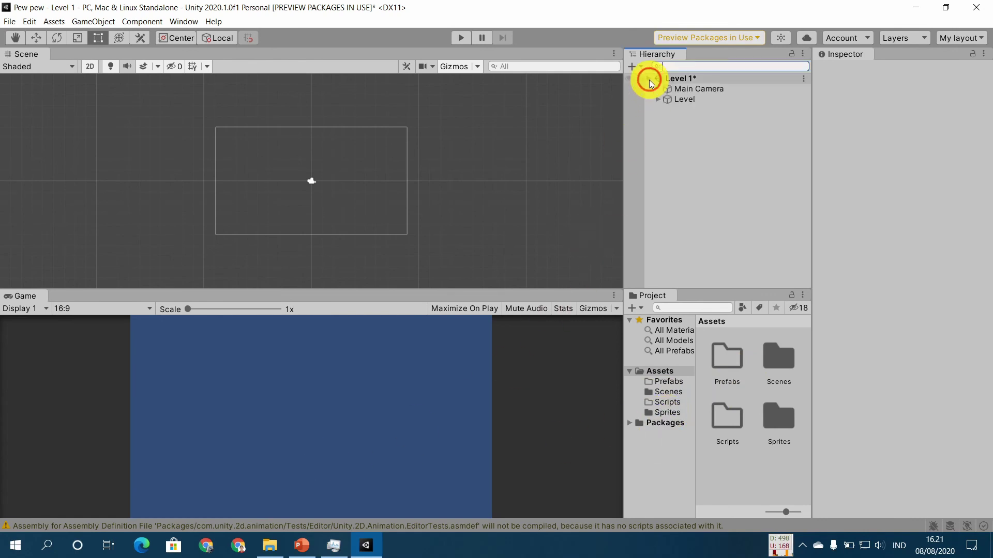
left_click(658, 99)
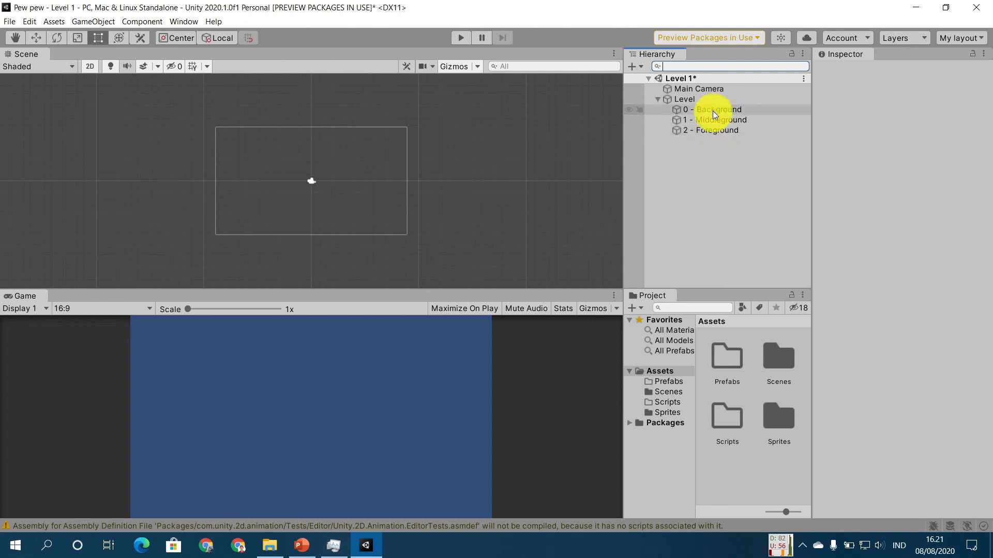
left_click(302, 545)
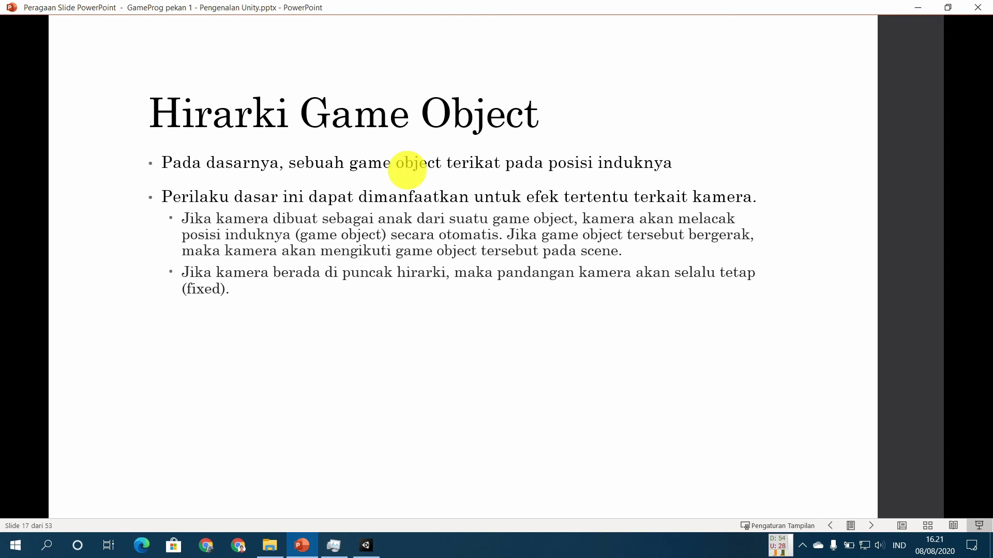
left_click(367, 545)
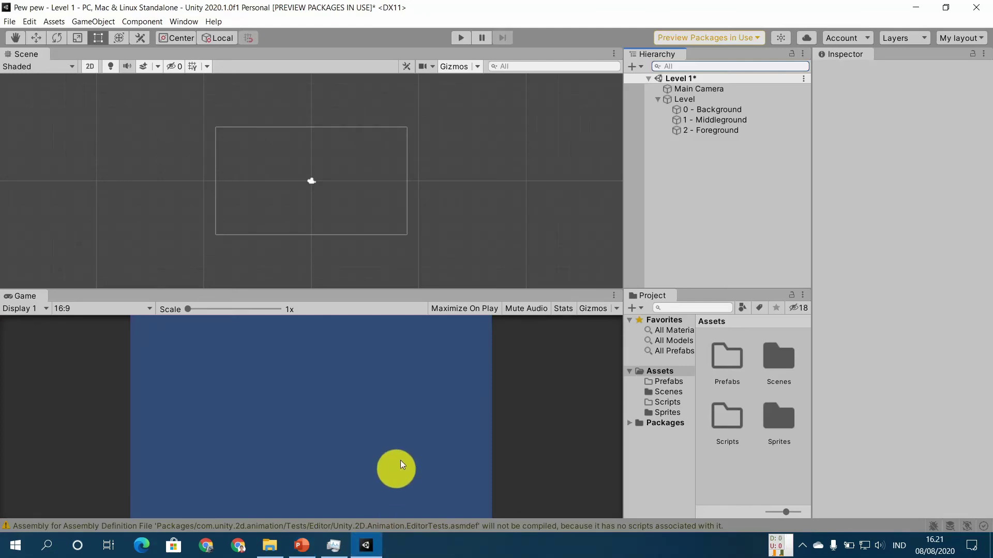
Step: Inspect Level, 0 - Background, 1 - Middleground and 2 - Foreground, each at position 0, 0, 0
left_click(694, 110)
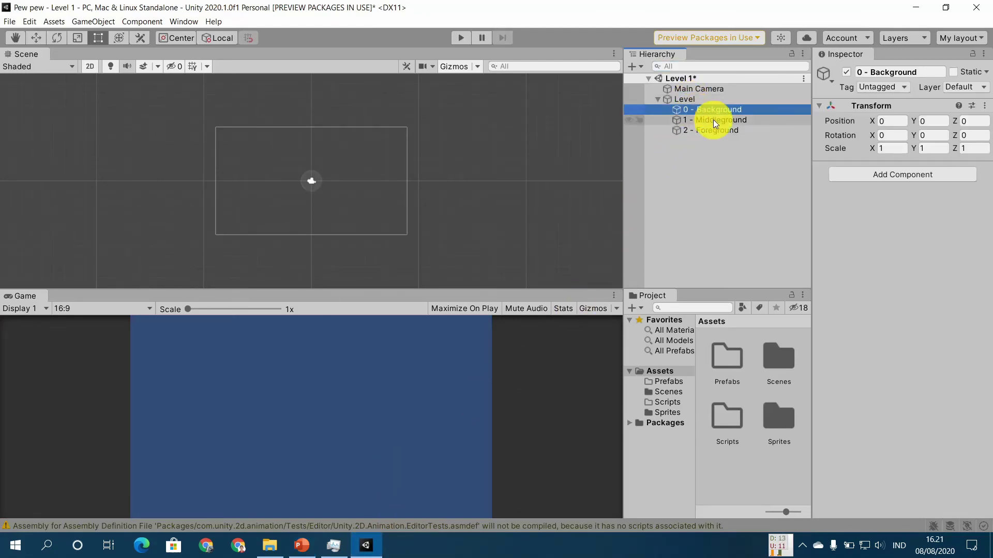
left_click(689, 101)
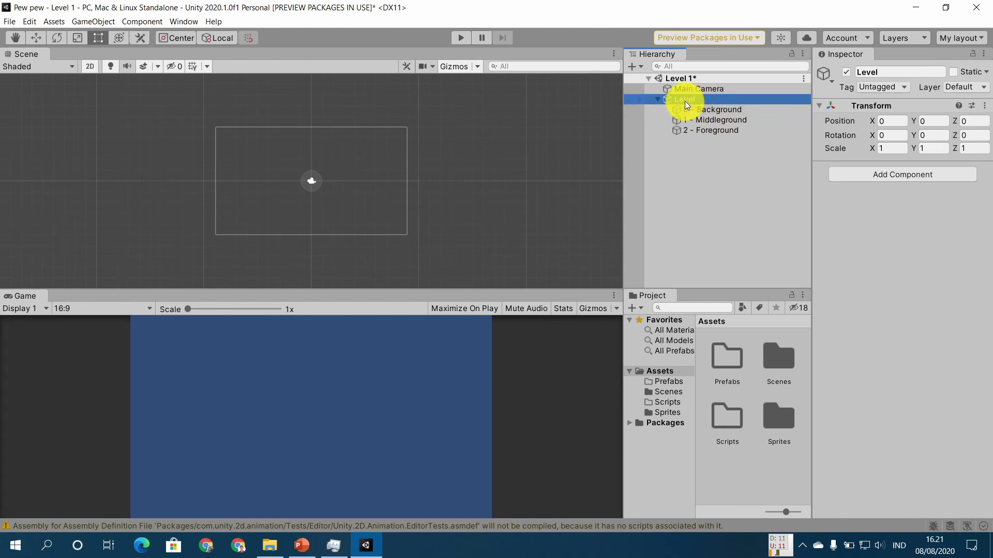
left_click(705, 110)
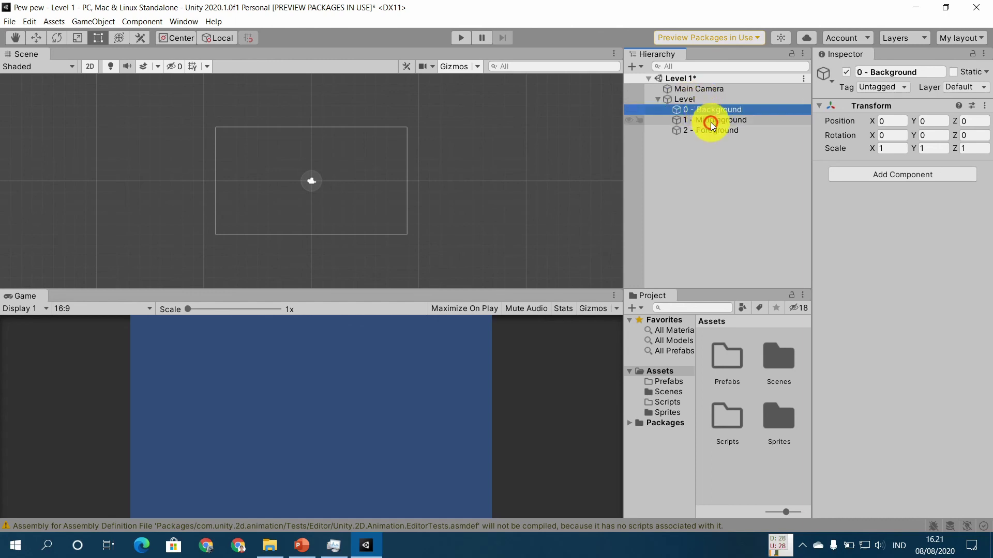
left_click(710, 120)
left_click(712, 130)
left_click(713, 111)
left_click(718, 120)
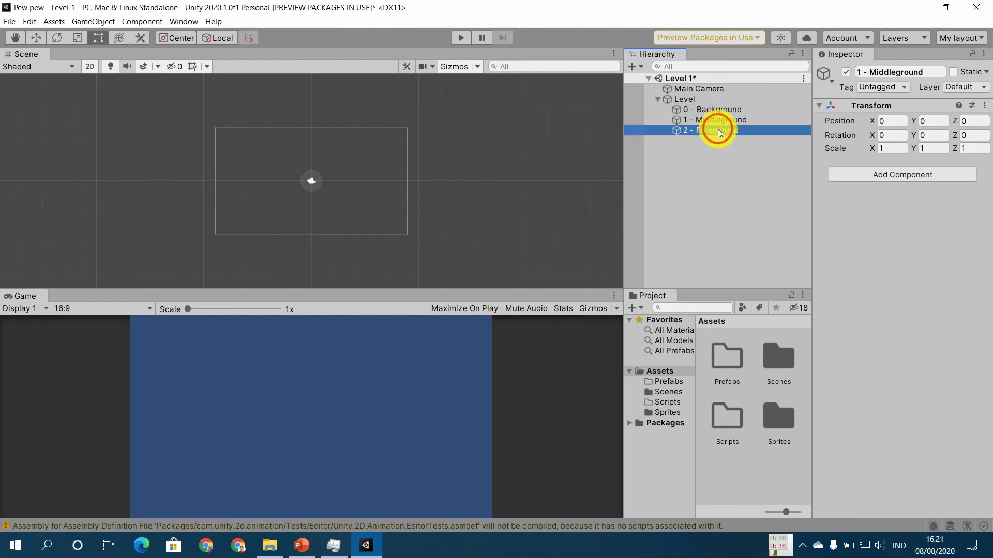
left_click(718, 128)
left_click(718, 119)
left_click(717, 130)
left_click(718, 110)
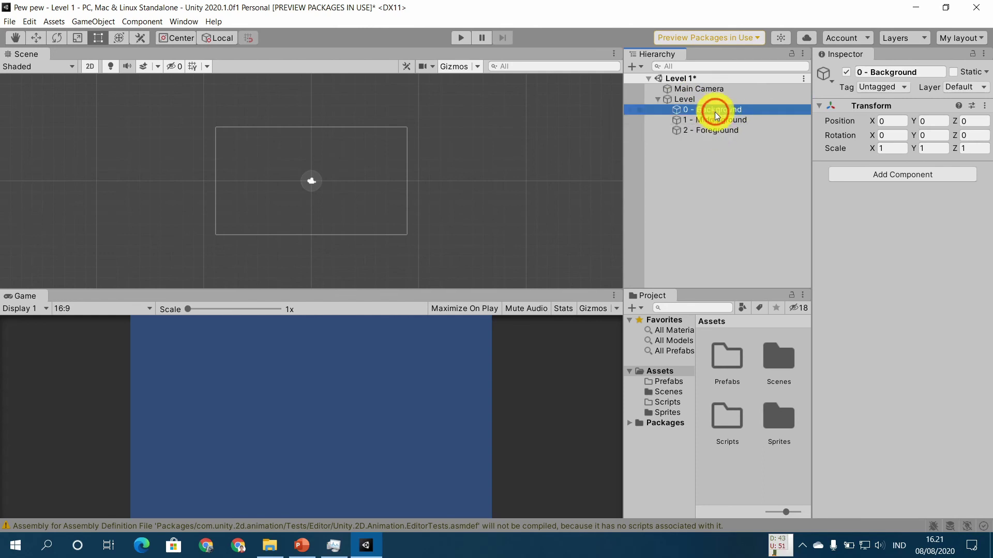
left_click(718, 120)
left_click(717, 129)
left_click(717, 110)
left_click(692, 101)
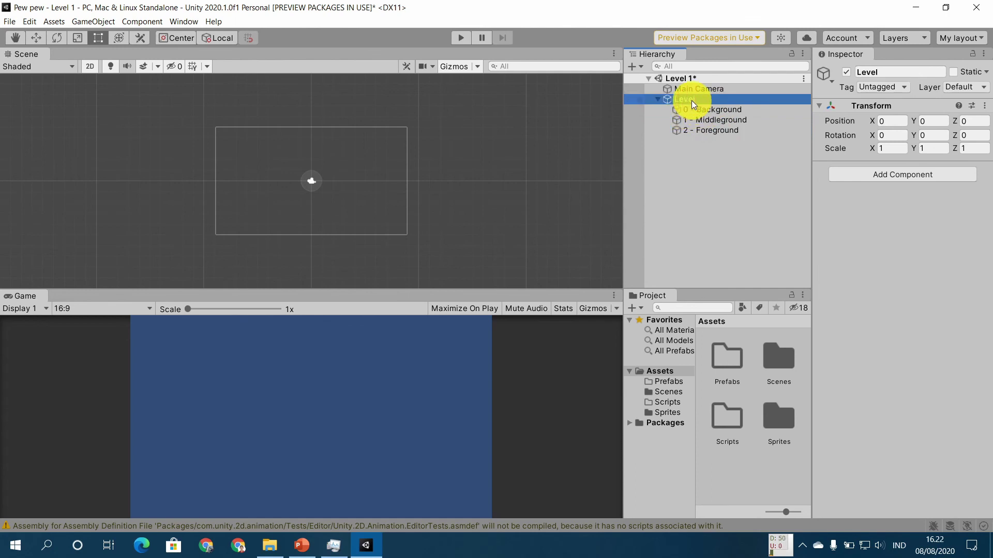
left_click(715, 120)
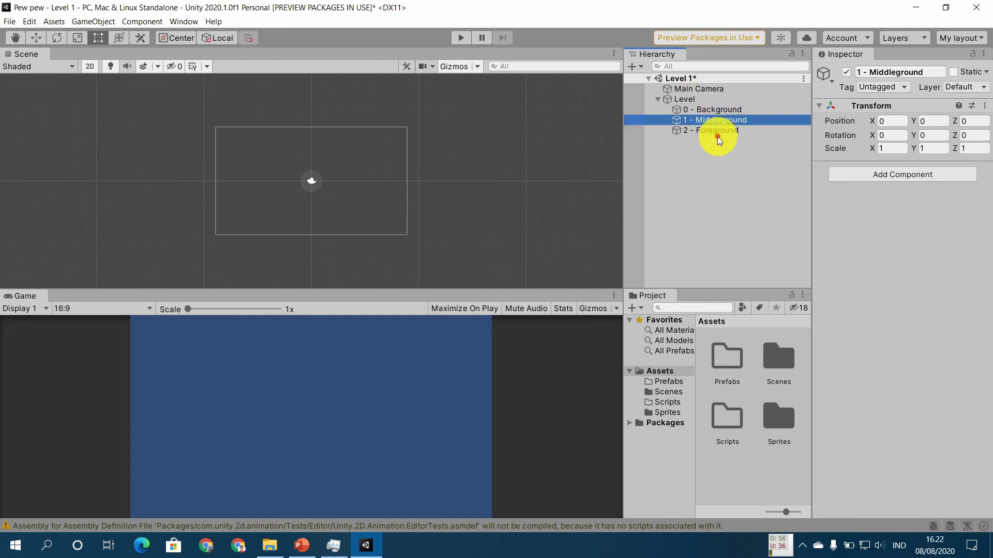
left_click(714, 98)
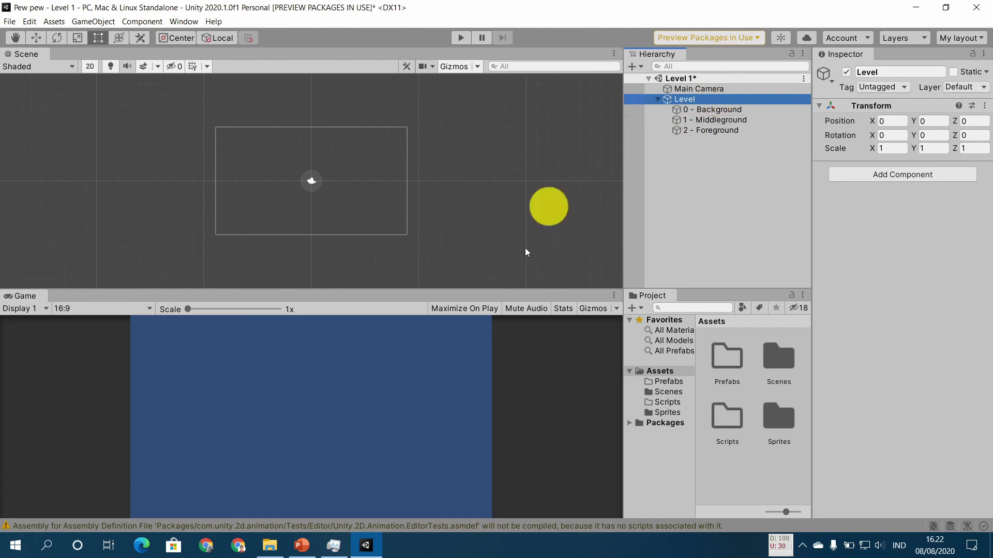
Step: Review slide 18 'Menambahkan latar belakang' with the cloud background in PowerPoint, then return to Unity
left_click(301, 545)
left_click(355, 381)
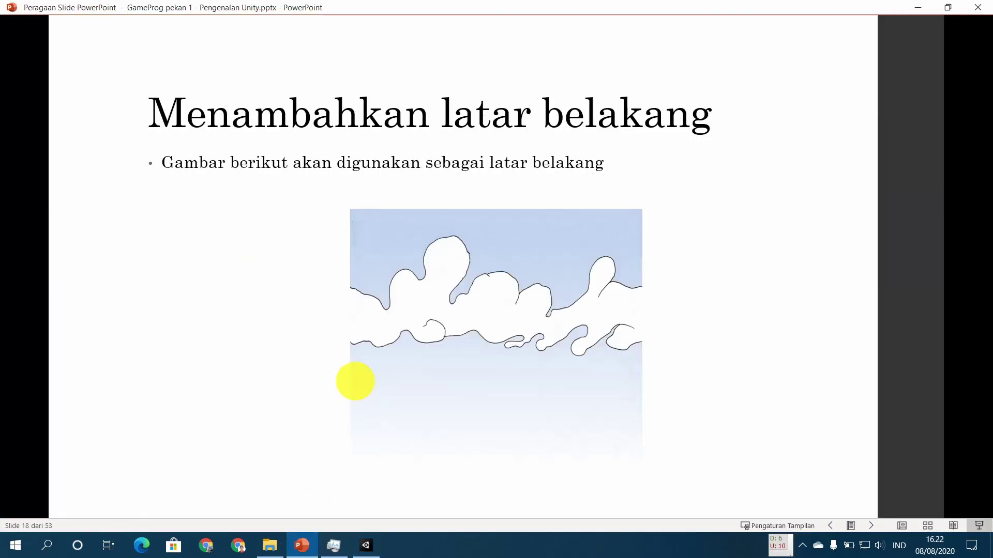
scroll(347, 381, "up", 2)
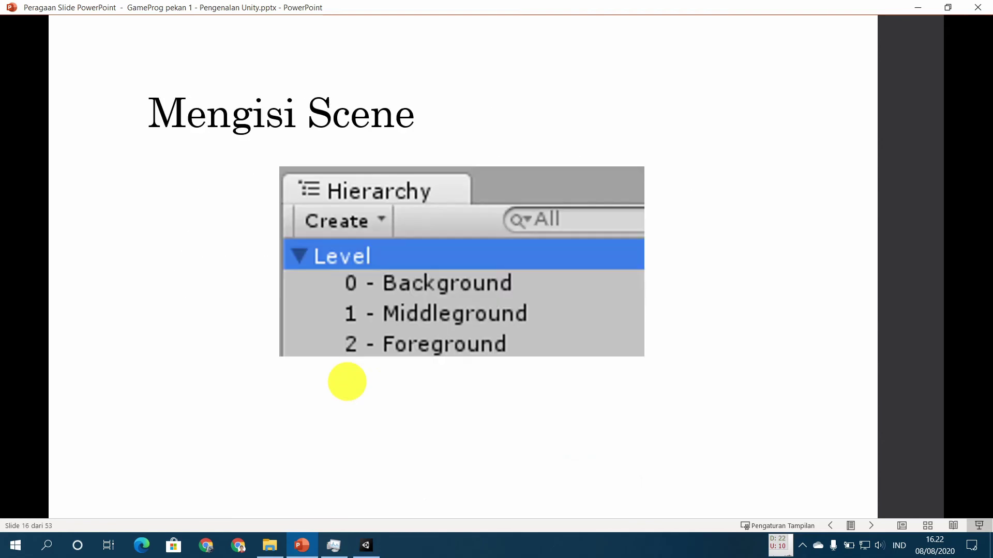
left_click(347, 381)
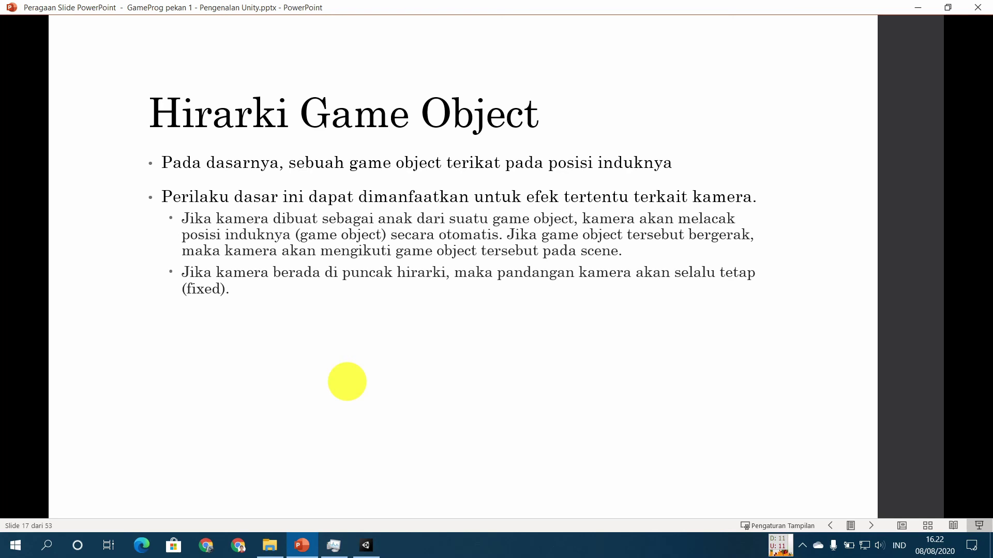
left_click(347, 382)
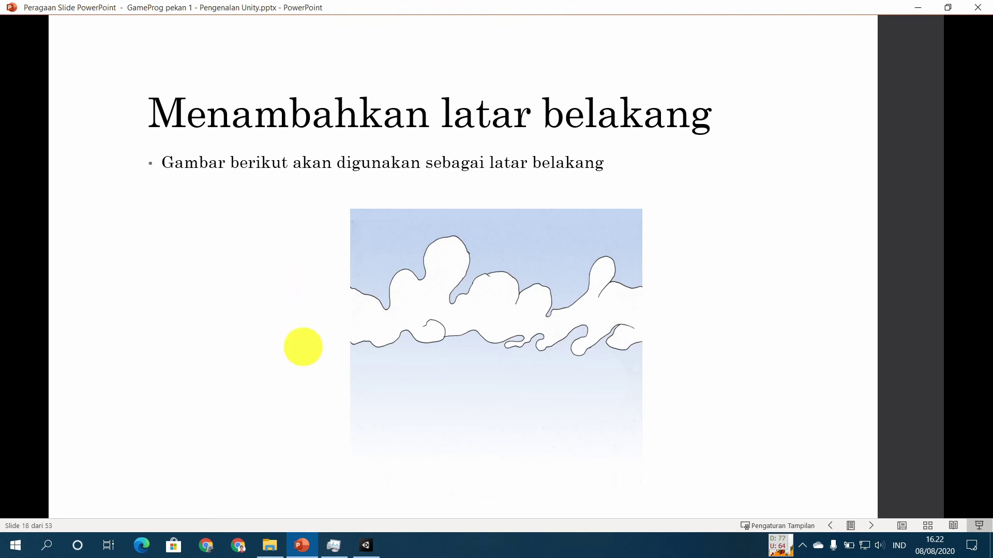
left_click(366, 546)
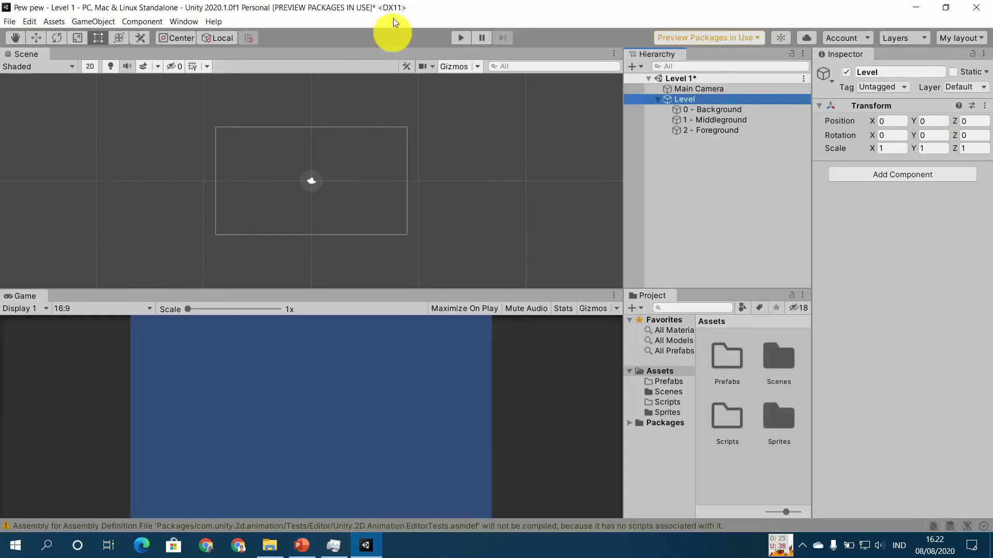
Step: Show the Assets folder with its 11 PNG sprites, including background.png, in File Explorer
left_click(425, 16)
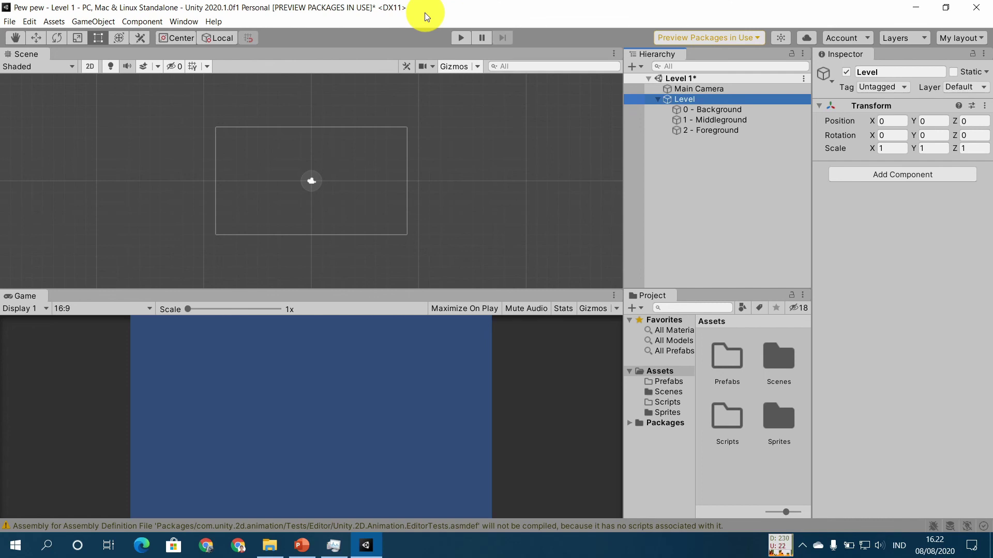
left_click(270, 546)
Step: Check player.png's details (1383 x 1103, 196 KB) in Assets, then return to Unity
left_click(585, 120)
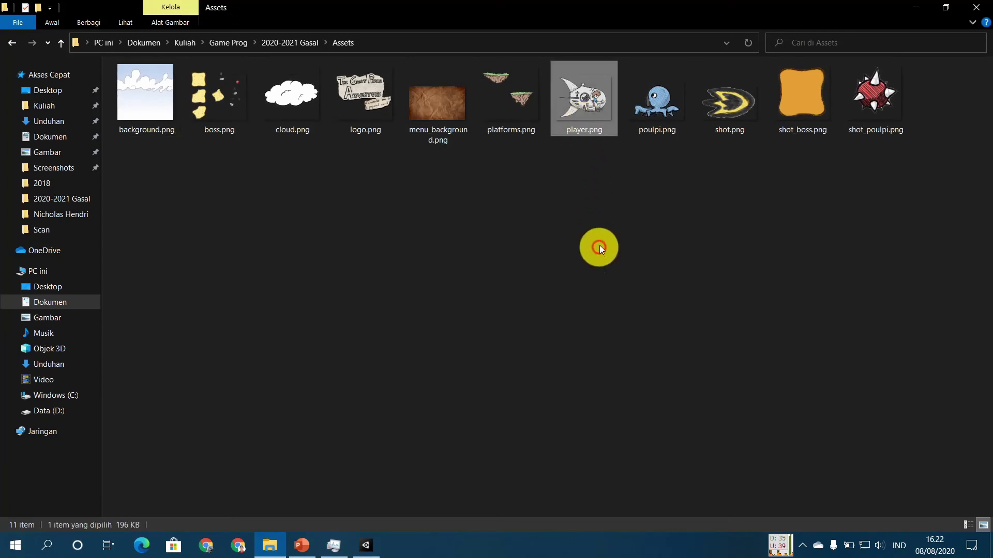
mouse_move(584, 118)
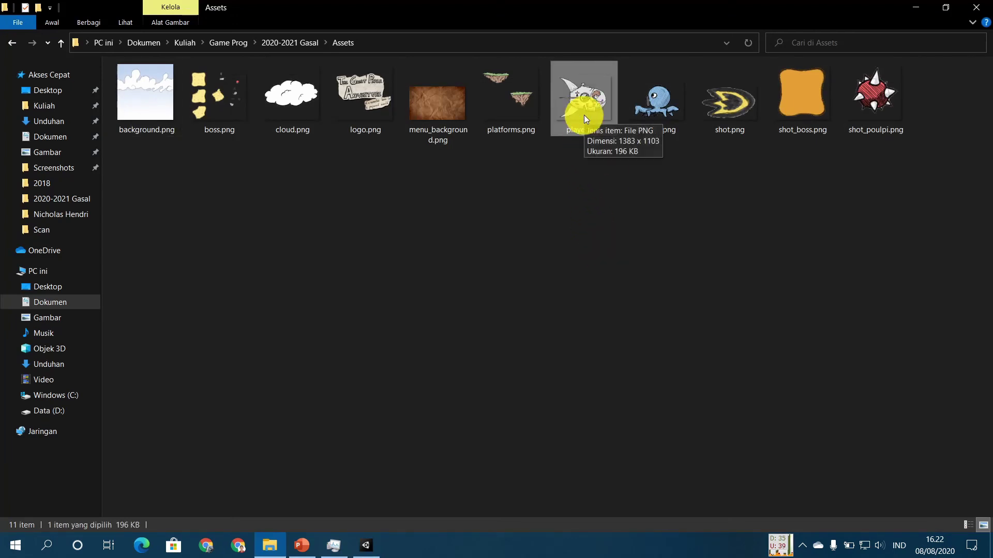
left_click(373, 545)
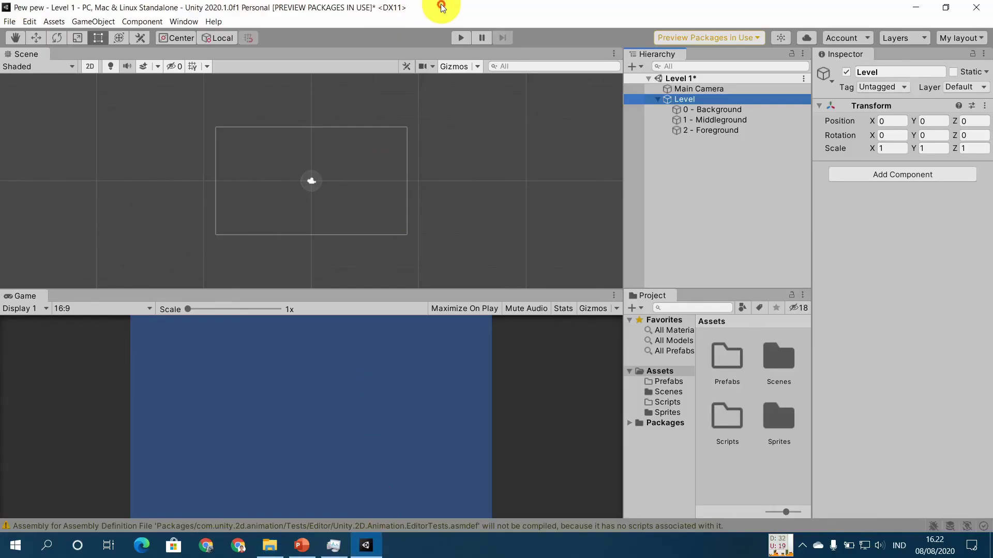